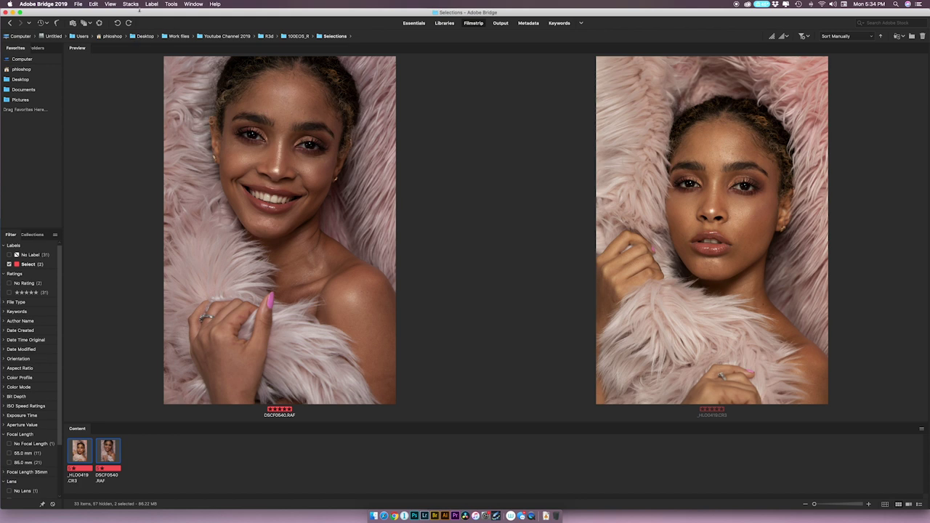
Open the two selected raw portraits in Camera Raw and magnify _HLO0419.CR3 to 400%
{"action": "left_click", "coordinate": [99, 24]}
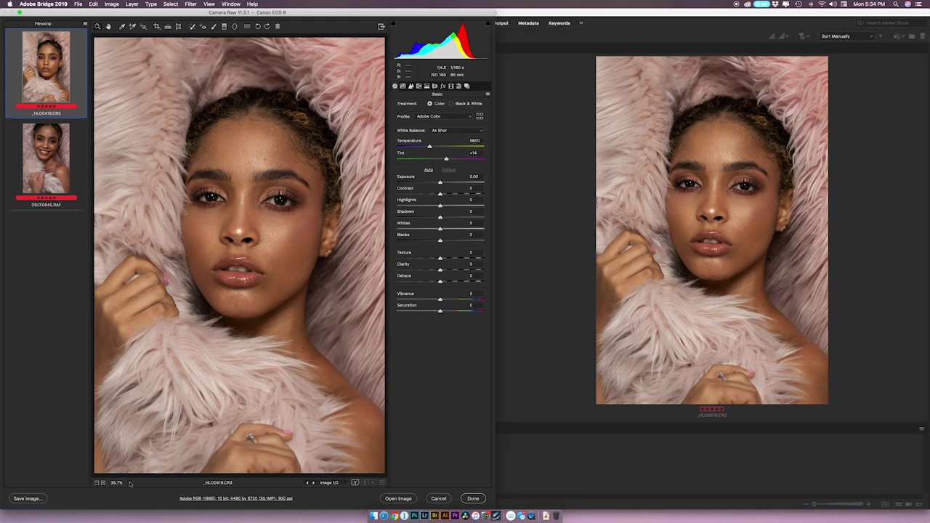
{"action": "left_click", "coordinate": [129, 483]}
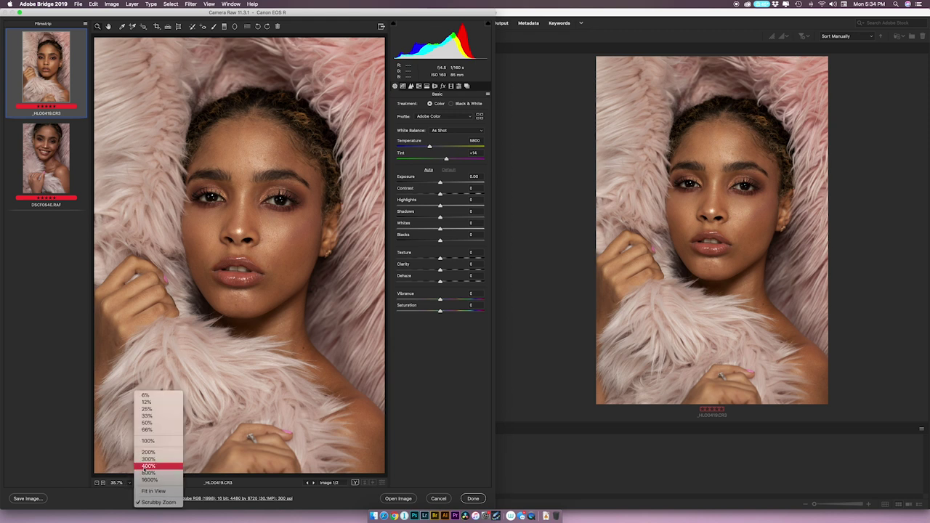
{"action": "left_click", "coordinate": [148, 466]}
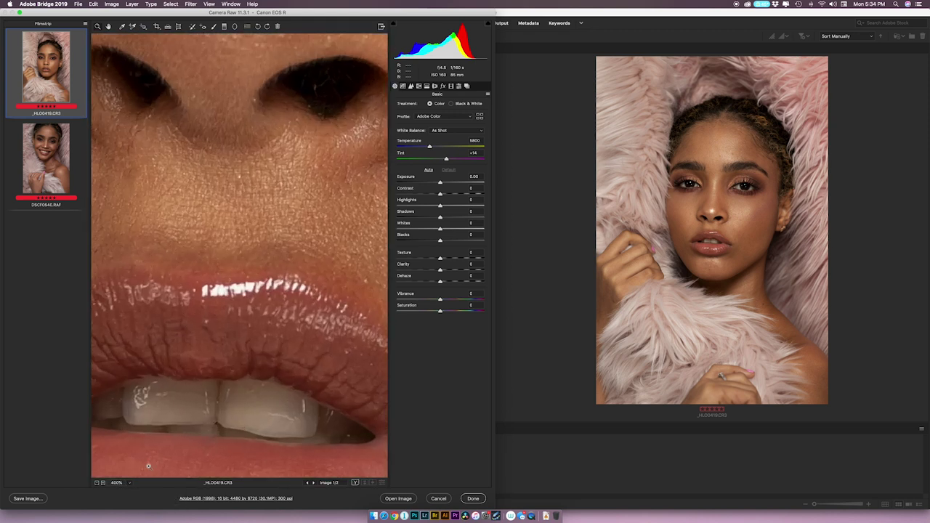
{"action": "left_click_drag", "start_coordinate": [195, 155], "coordinate": [263, 386]}
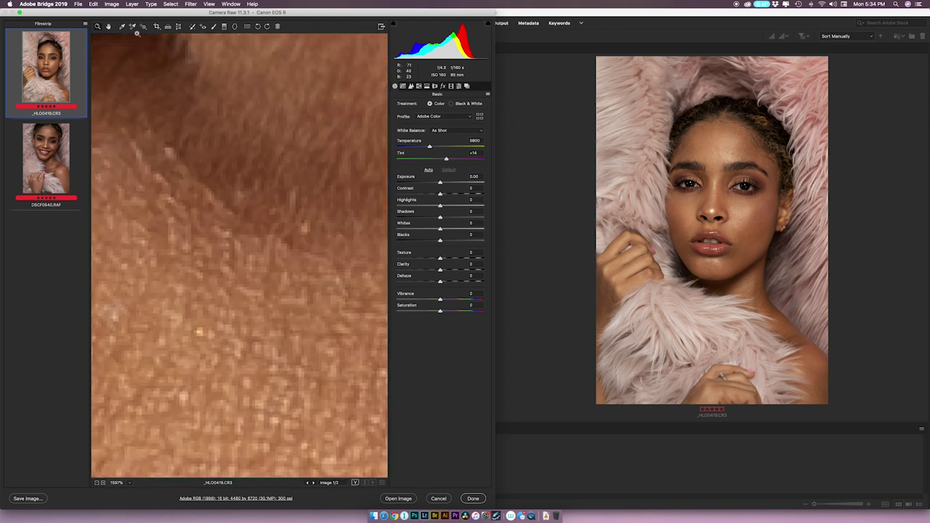
{"action": "left_click", "coordinate": [130, 483]}
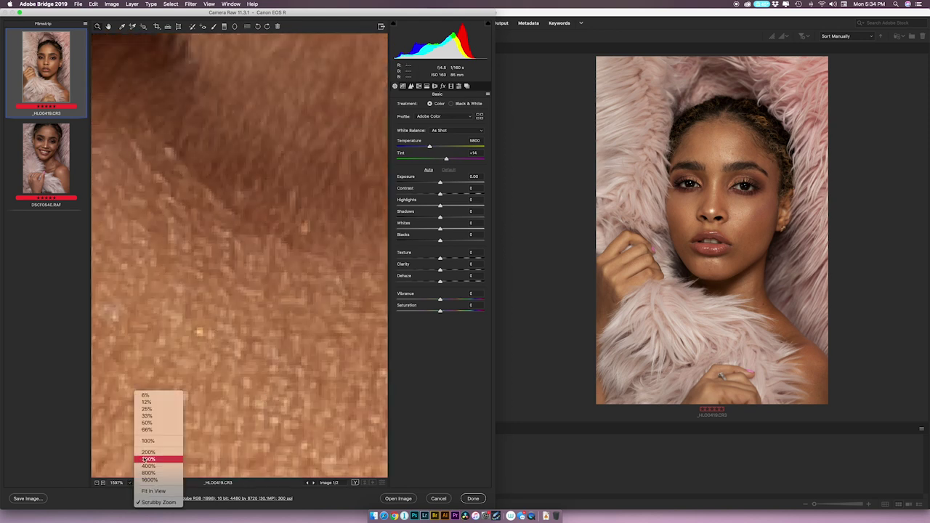
{"action": "left_click", "coordinate": [149, 466]}
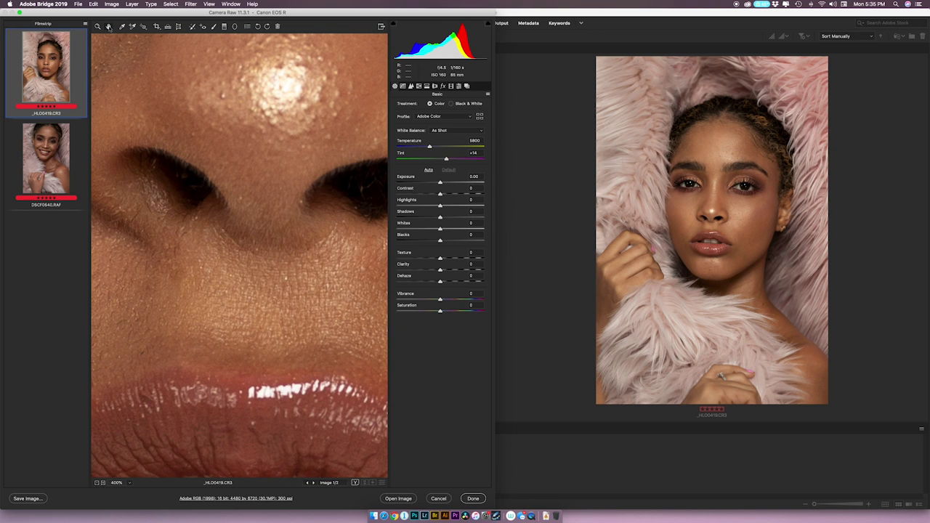
Examine both eyes of the _HLO0419.CR3 portrait at 400% for lash, skin and reflection detail
{"action": "scroll", "coordinate": [204, 234], "scroll_direction": "up", "scroll_amount": 10}
{"action": "scroll", "coordinate": [204, 233], "scroll_direction": "left", "scroll_amount": 4}
{"action": "scroll", "coordinate": [204, 234], "scroll_direction": "up", "scroll_amount": 5}
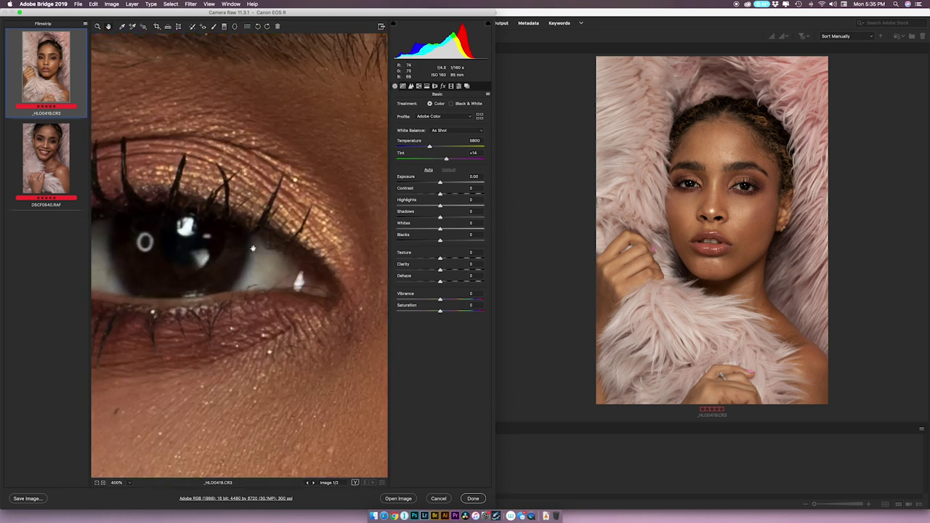
{"action": "scroll", "coordinate": [218, 247], "scroll_direction": "right", "scroll_amount": 5}
{"action": "scroll", "coordinate": [218, 247], "scroll_direction": "down", "scroll_amount": 2}
{"action": "scroll", "coordinate": [208, 228], "scroll_direction": "right", "scroll_amount": 15}
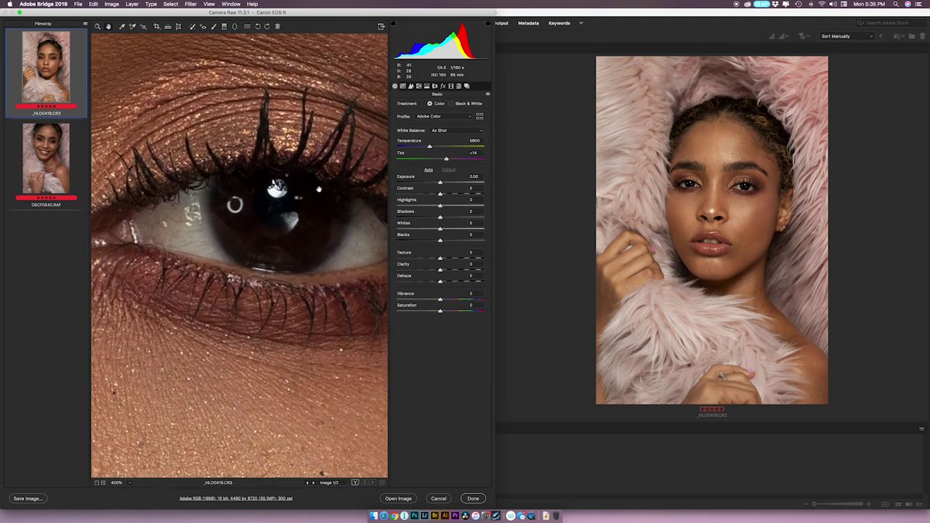
{"action": "left_click_drag", "start_coordinate": [284, 200], "coordinate": [262, 190]}
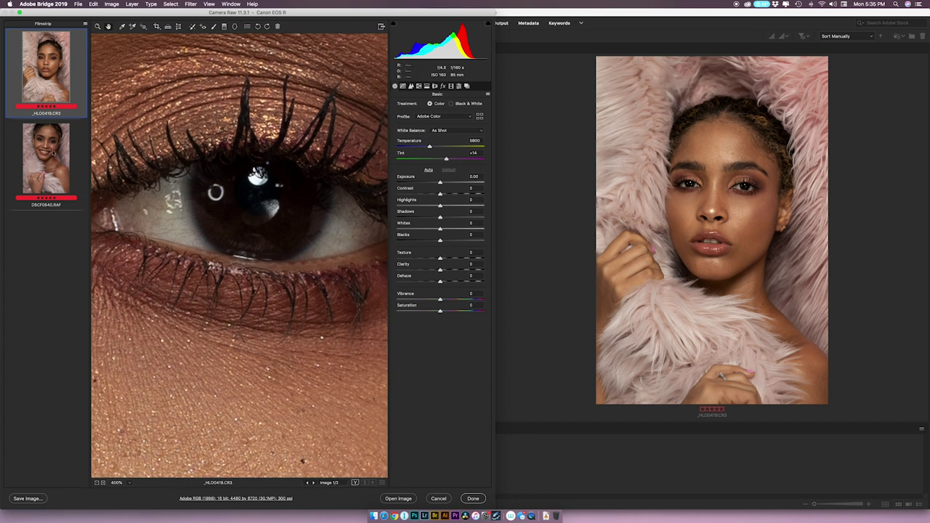
Compare the overall colour and exposure of DSCF0540.RAF and _HLO0419.CR3 by alternating between the full portraits
{"action": "left_click", "coordinate": [51, 151]}
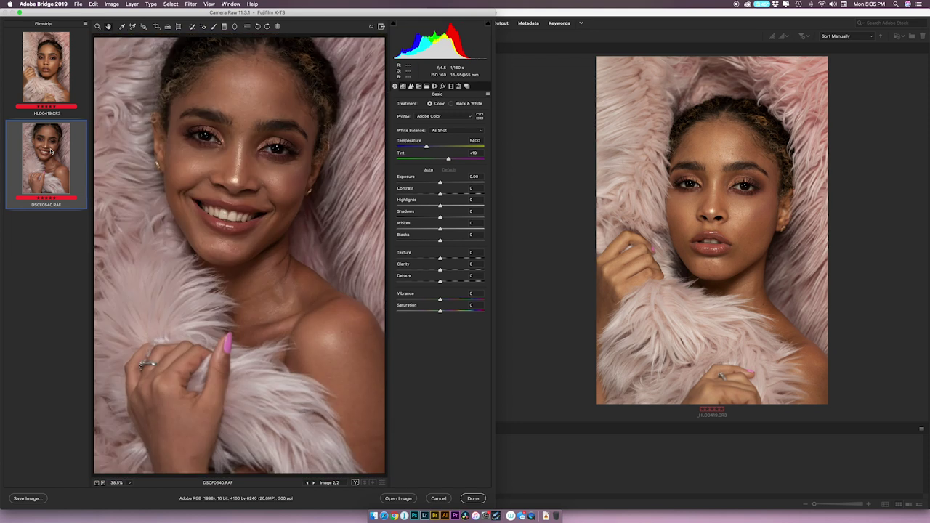
{"action": "left_click", "coordinate": [48, 71]}
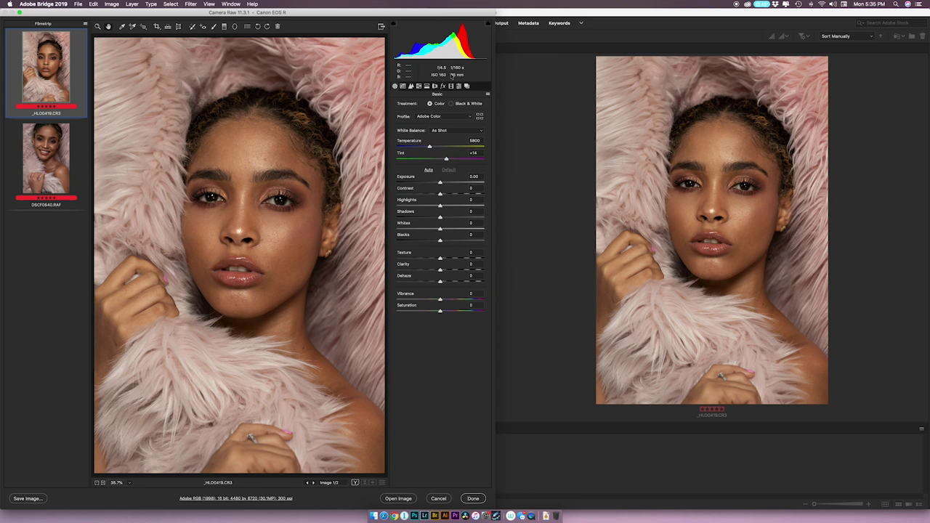
{"action": "left_click", "coordinate": [29, 154]}
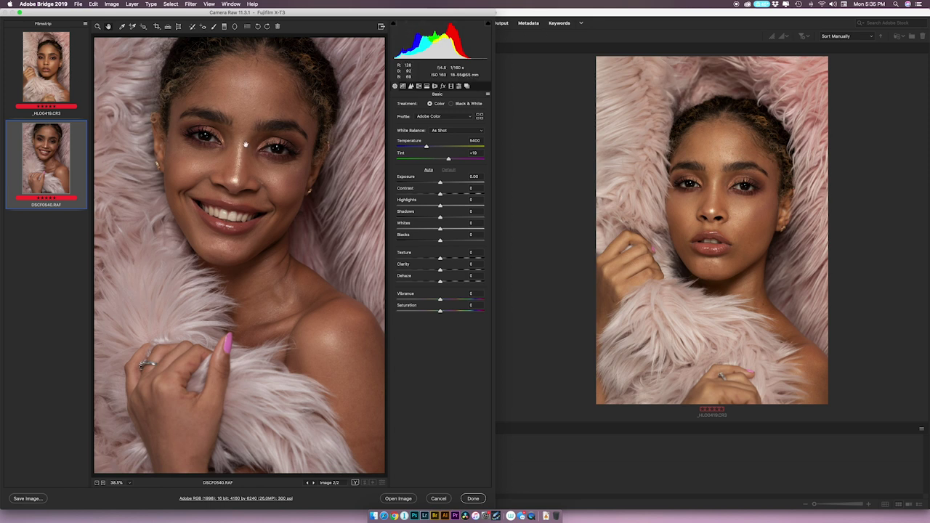
{"action": "left_click", "coordinate": [49, 72]}
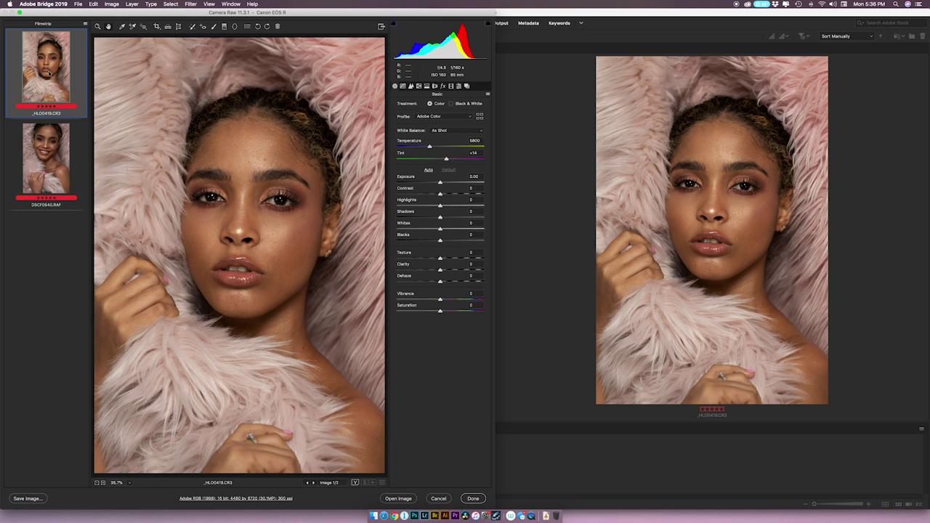
Try an exposure of +0.40 on DSCF0540.RAF, and reset the exposure to 0.00
{"action": "left_click", "coordinate": [46, 156]}
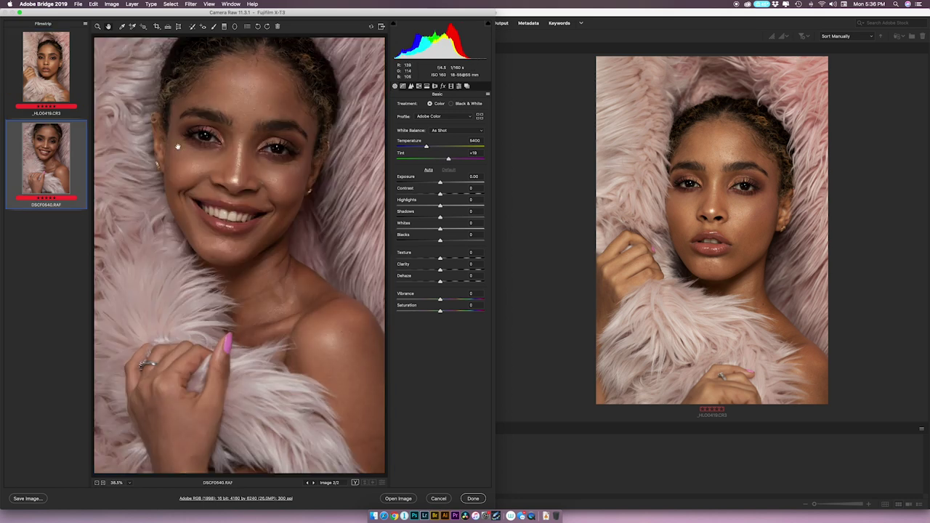
{"action": "left_click_drag", "start_coordinate": [440, 182], "coordinate": [444, 182]}
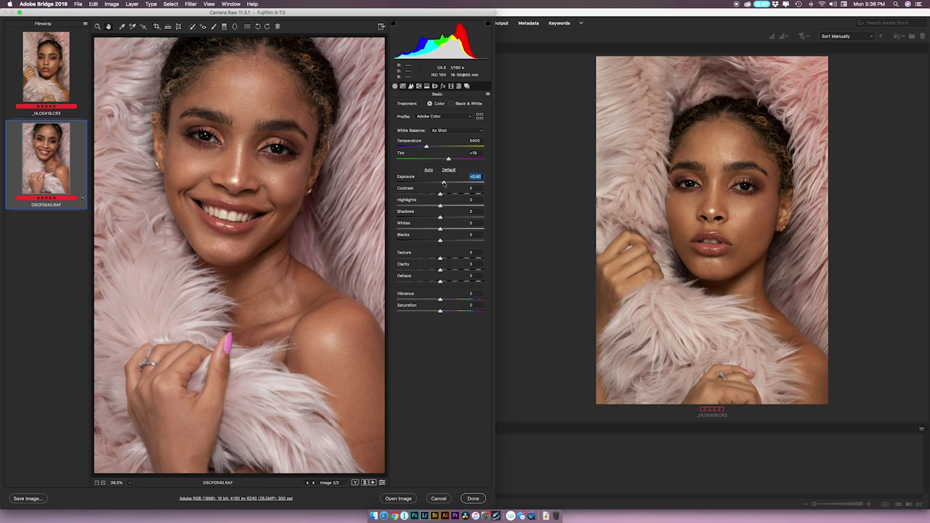
{"action": "double_click", "coordinate": [443, 183]}
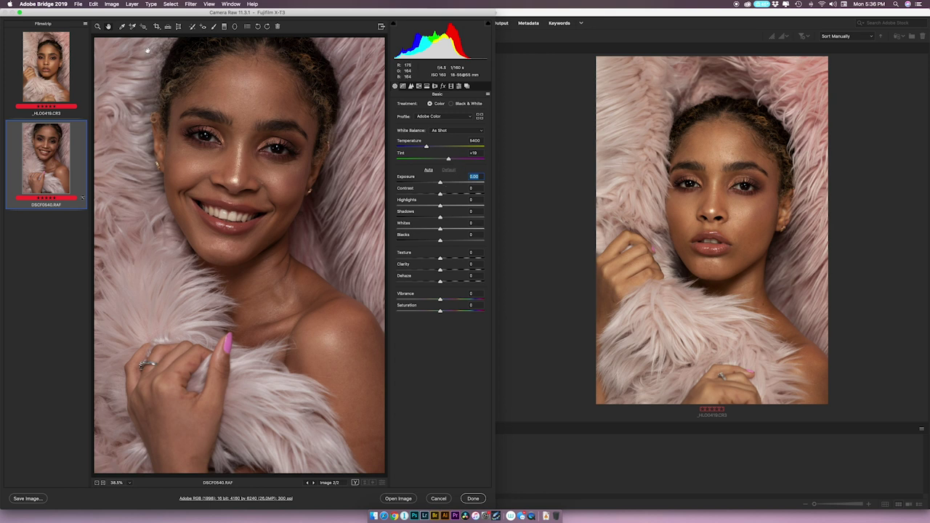
Magnify DSCF0540.RAF and _HLO0419.CR3 to 400% each
{"action": "left_click", "coordinate": [130, 483]}
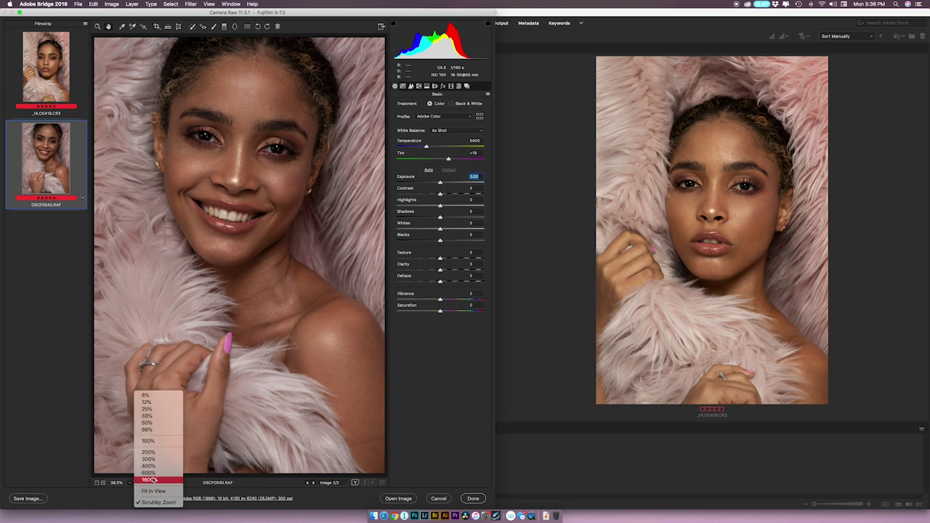
{"action": "left_click", "coordinate": [156, 465]}
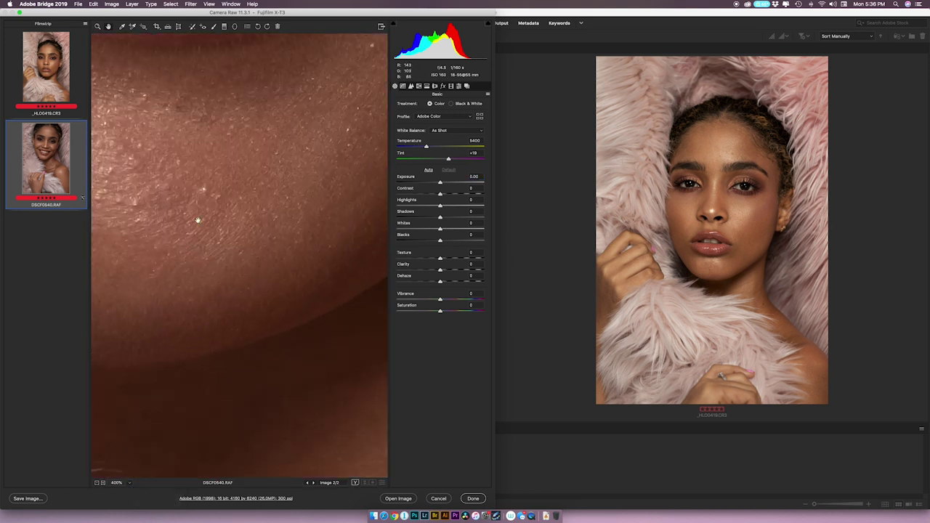
{"action": "left_click", "coordinate": [62, 57]}
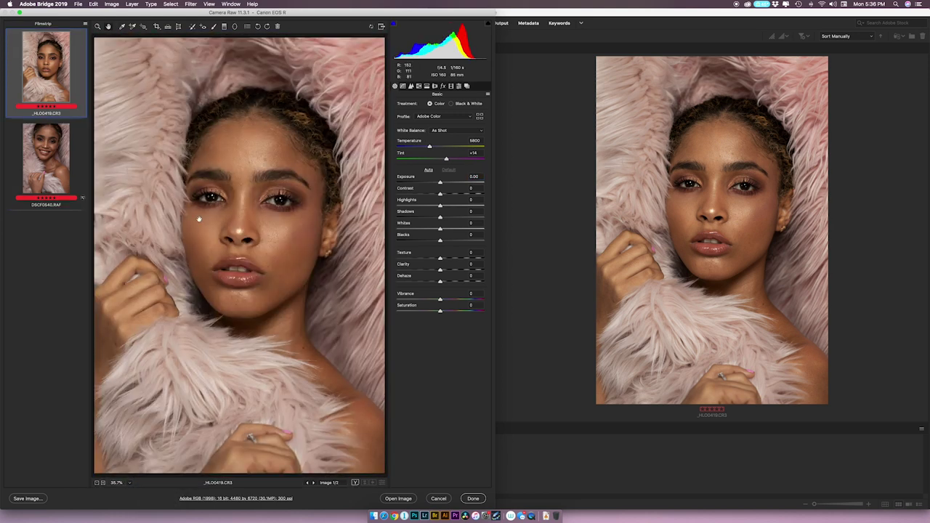
{"action": "left_click", "coordinate": [129, 483]}
{"action": "left_click", "coordinate": [156, 465]}
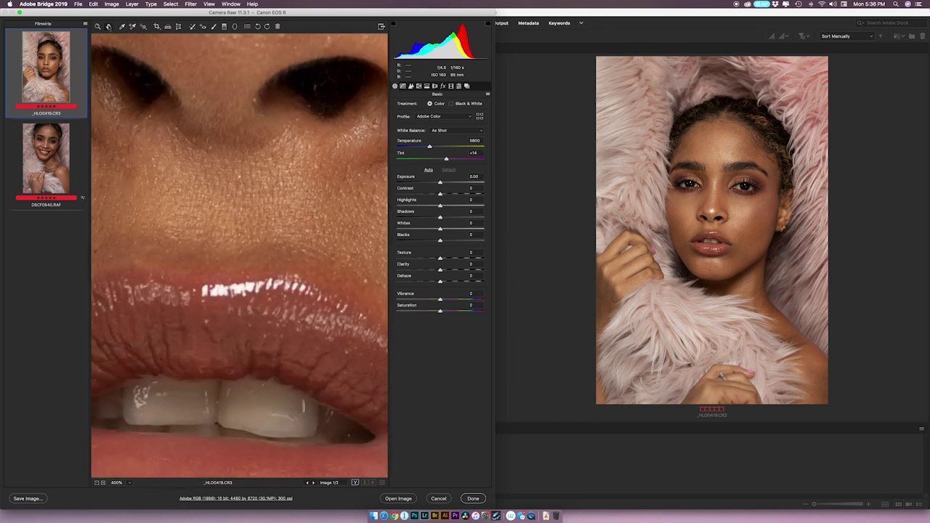
Compare the eye and surrounding skin detail of the two portraits at 400%
{"action": "left_click_drag", "start_coordinate": [138, 88], "coordinate": [290, 188]}
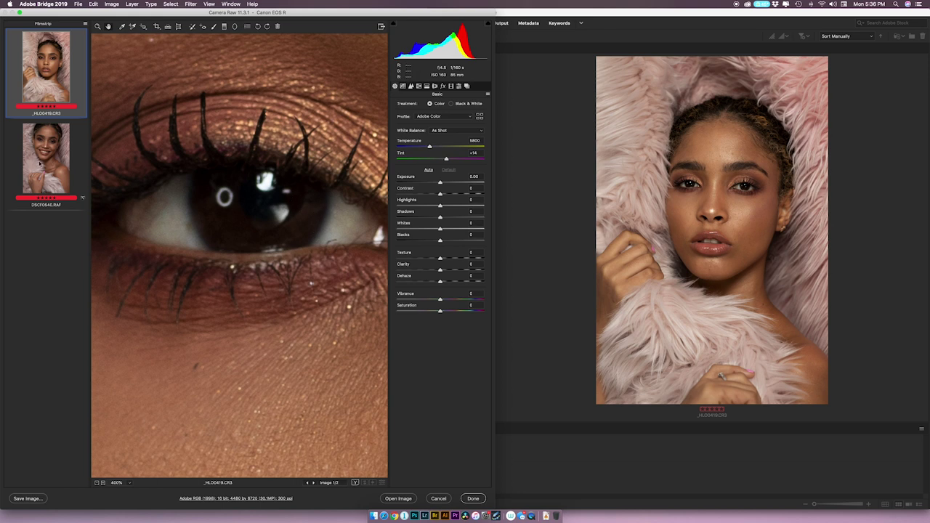
{"action": "left_click", "coordinate": [35, 154]}
{"action": "left_click_drag", "start_coordinate": [213, 100], "coordinate": [302, 221]}
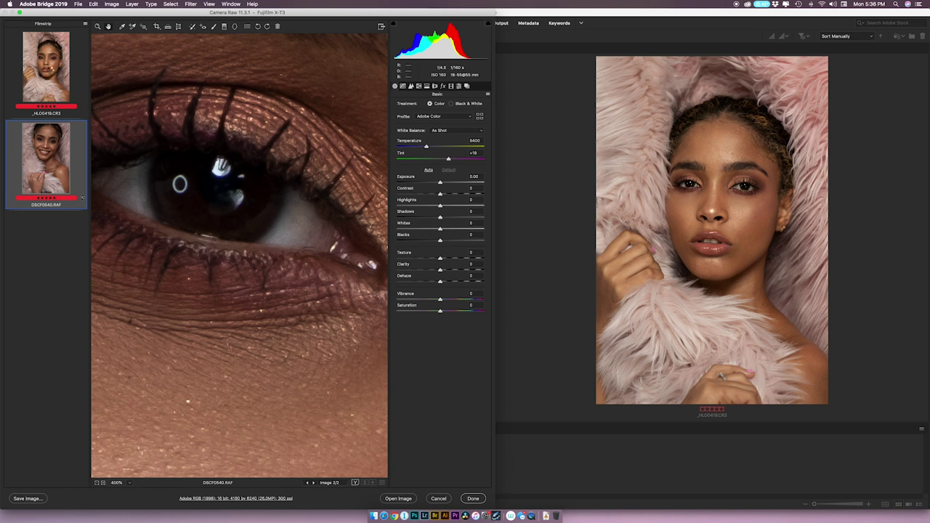
{"action": "left_click", "coordinate": [46, 67]}
{"action": "left_click_drag", "start_coordinate": [296, 187], "coordinate": [99, 155]}
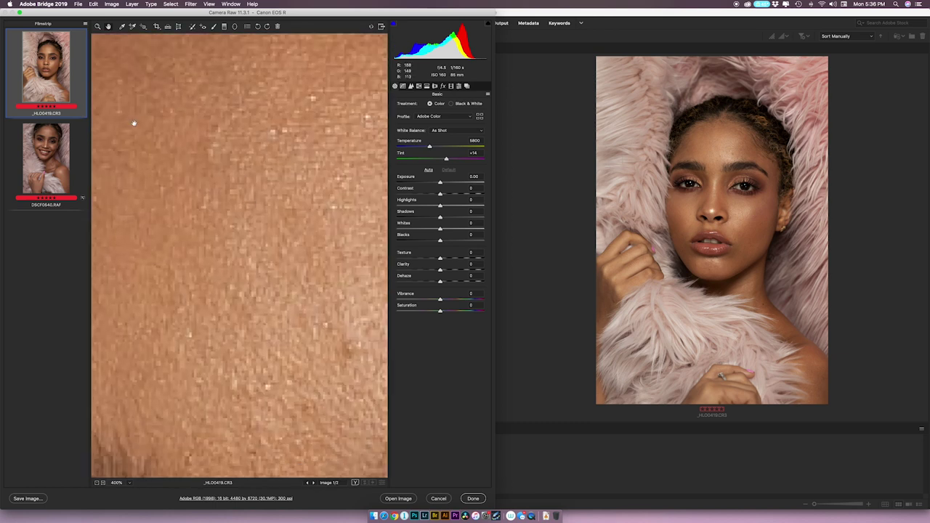
{"action": "left_click_drag", "start_coordinate": [134, 123], "coordinate": [158, 163]}
{"action": "left_click_drag", "start_coordinate": [244, 151], "coordinate": [195, 172]}
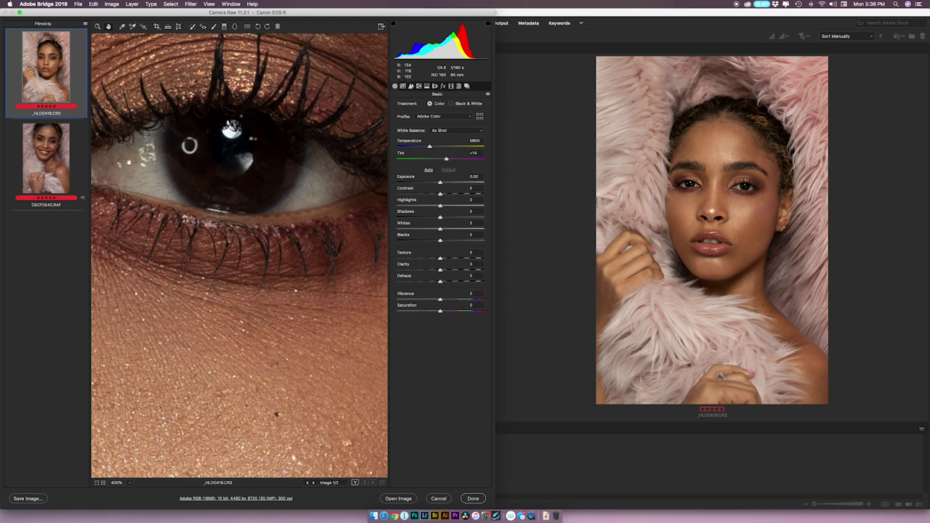
Magnify _HLO0419.CR3 to 800% and inspect the white of the eye beside the iris
{"action": "left_click", "coordinate": [128, 486]}
{"action": "left_click", "coordinate": [151, 476]}
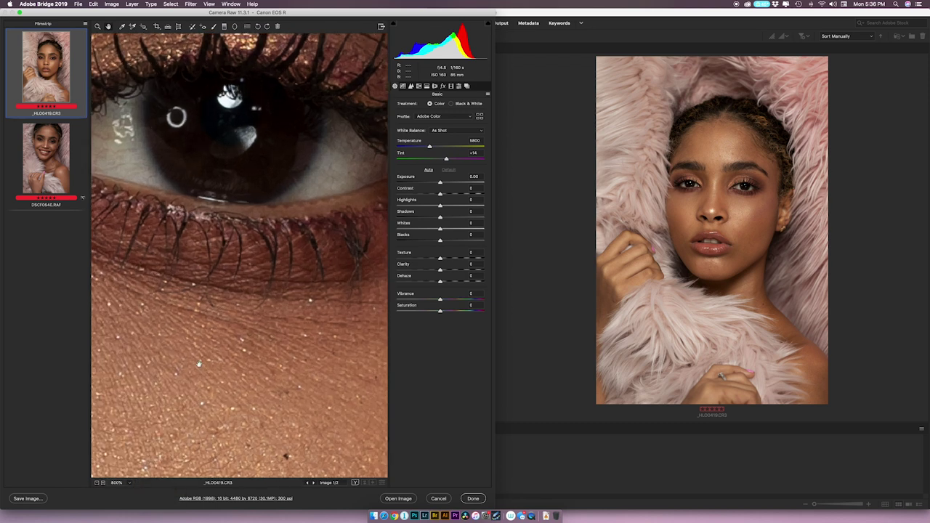
{"action": "scroll", "coordinate": [221, 231], "scroll_direction": "up", "scroll_amount": 5}
{"action": "scroll", "coordinate": [222, 231], "scroll_direction": "left", "scroll_amount": 3}
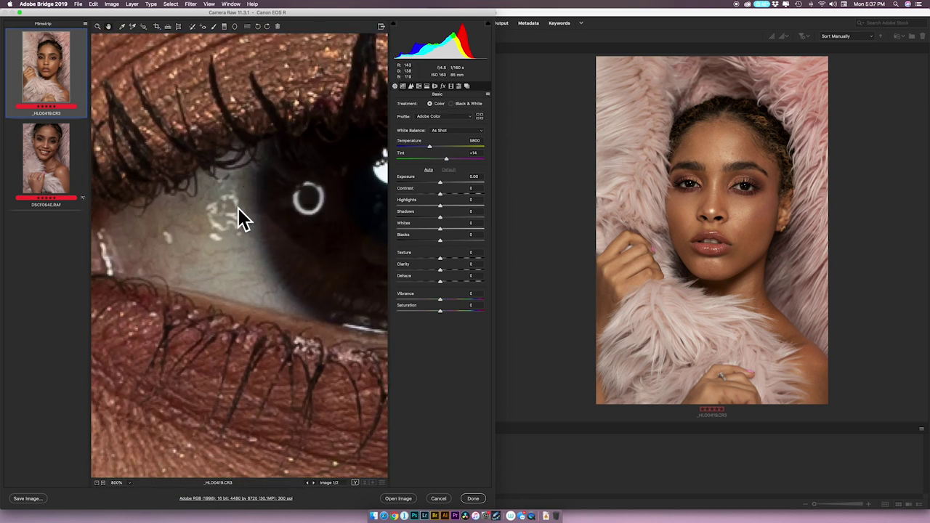
Magnify DSCF0540.RAF to 800% and inspect the eye and the lower lid
{"action": "key", "text": "Down"}
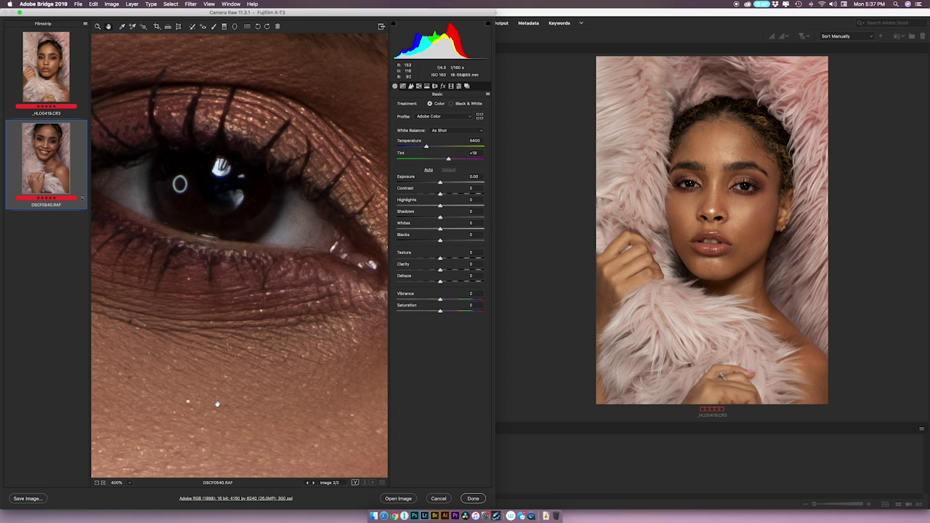
{"action": "left_click", "coordinate": [129, 483]}
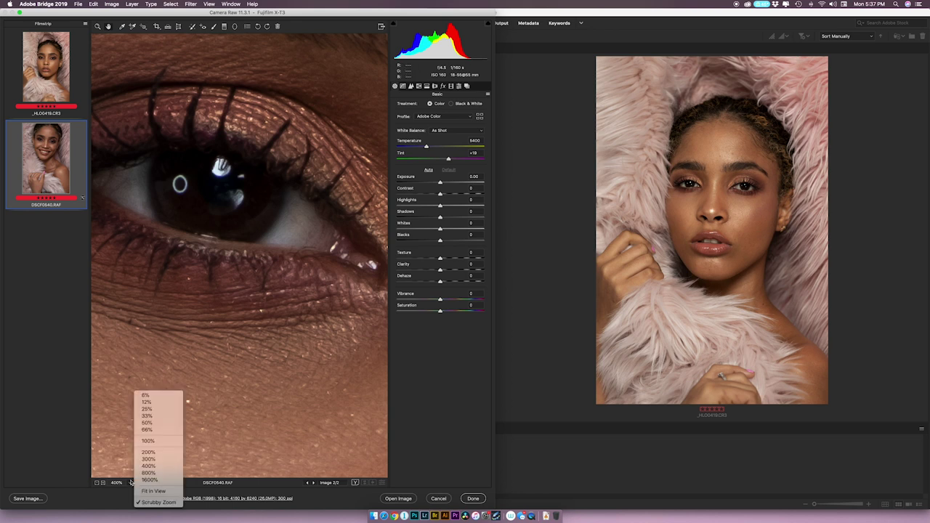
{"action": "left_click", "coordinate": [149, 473]}
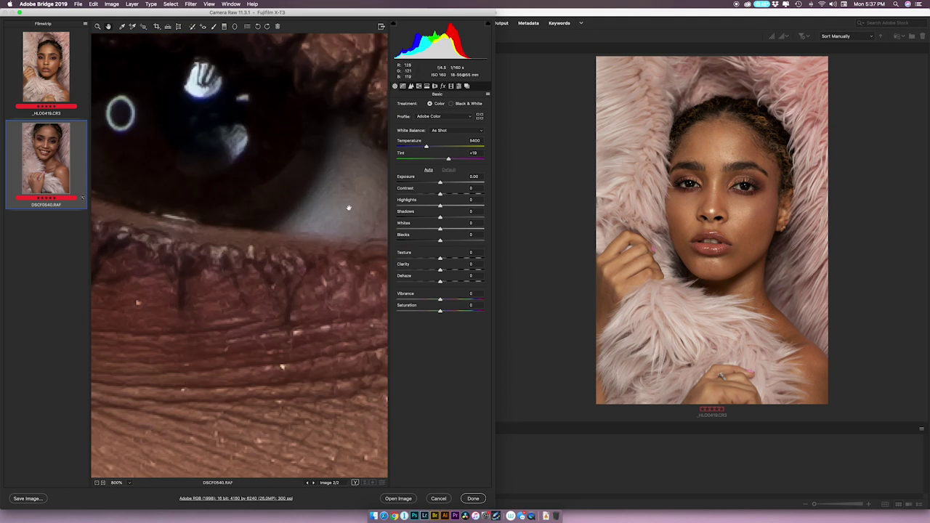
Compare the white of the same eye in both portraits at 800%, alternating between _HLO0419.CR3 and DSCF0540.RAF
{"action": "key", "text": "Up"}
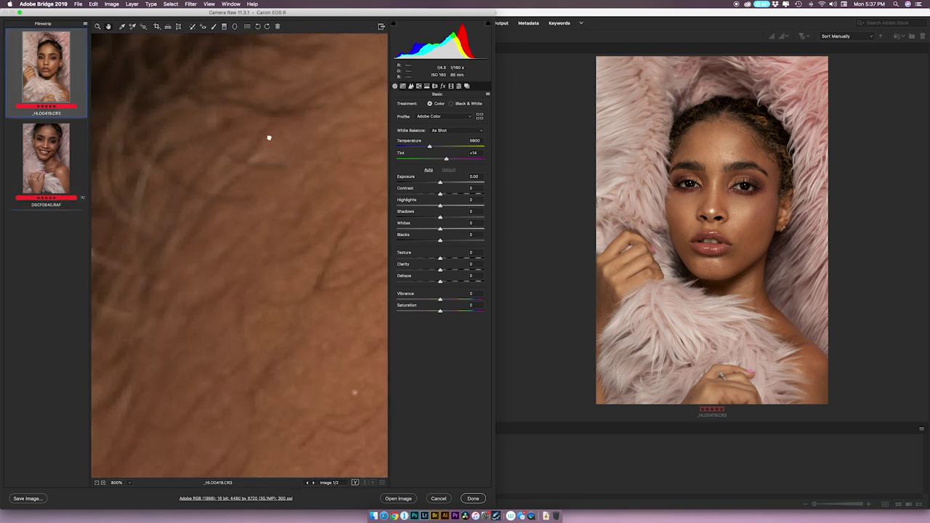
{"action": "left_click_drag", "start_coordinate": [195, 233], "coordinate": [139, 138]}
{"action": "scroll", "coordinate": [223, 294], "scroll_direction": "down", "scroll_amount": 10}
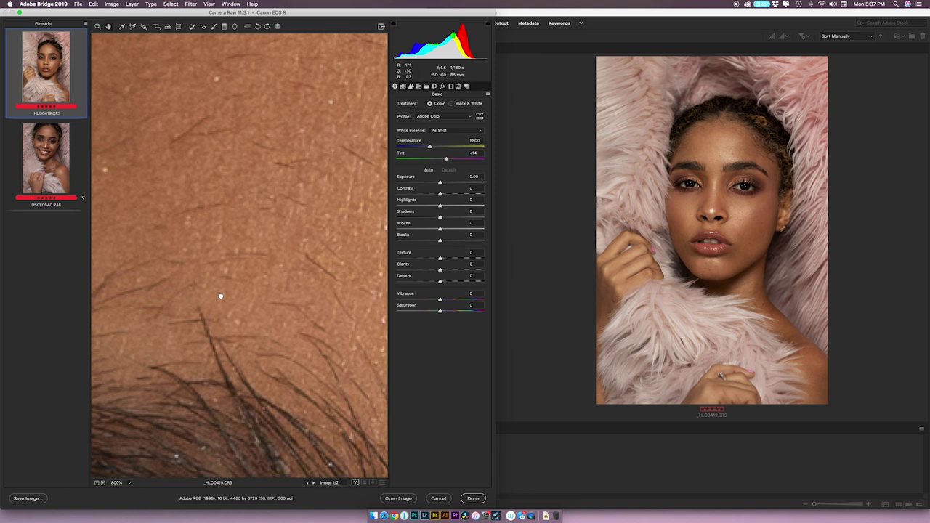
{"action": "scroll", "coordinate": [250, 154], "scroll_direction": "down", "scroll_amount": 4}
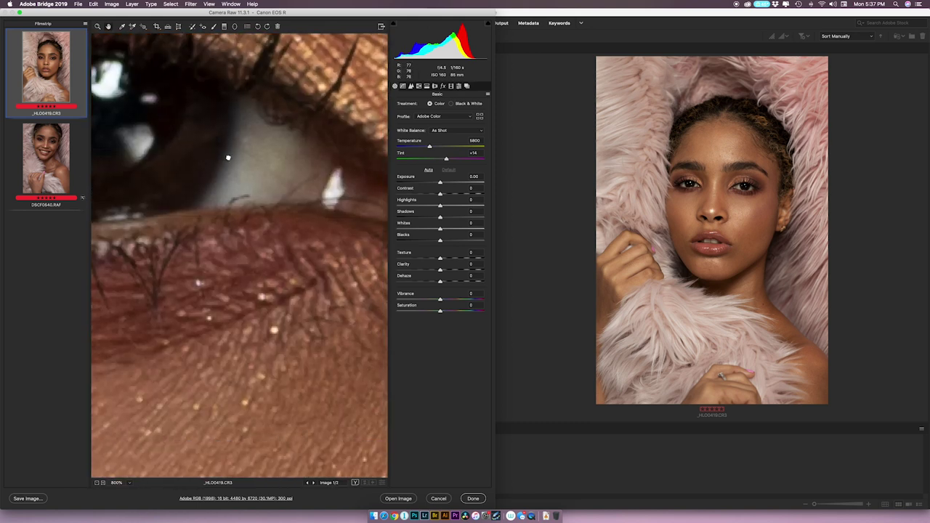
{"action": "left_click", "coordinate": [73, 171]}
{"action": "scroll", "coordinate": [217, 161], "scroll_direction": "up", "scroll_amount": 10}
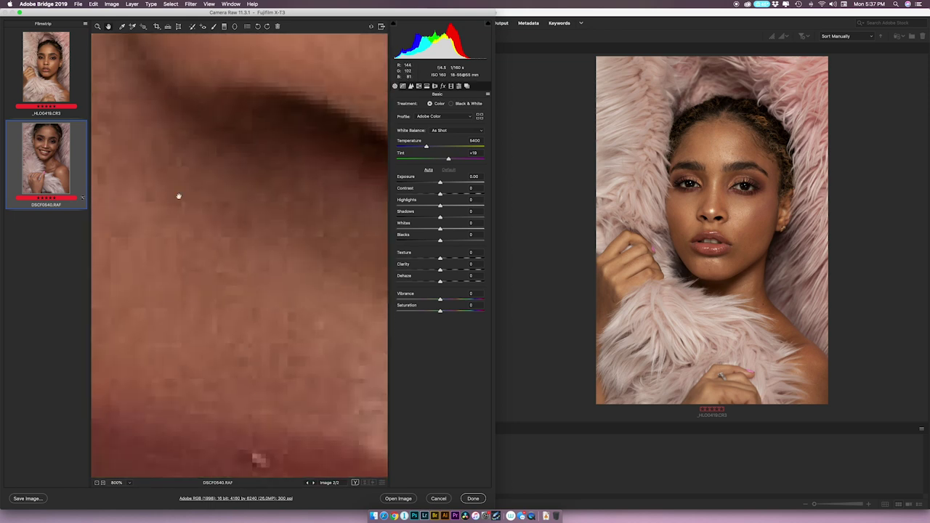
{"action": "scroll", "coordinate": [182, 194], "scroll_direction": "up", "scroll_amount": 10}
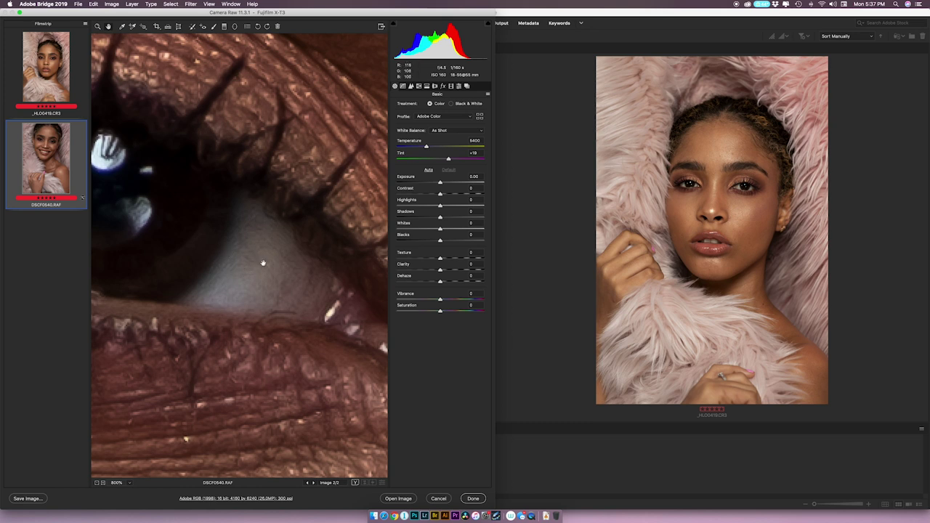
{"action": "key", "text": "Up"}
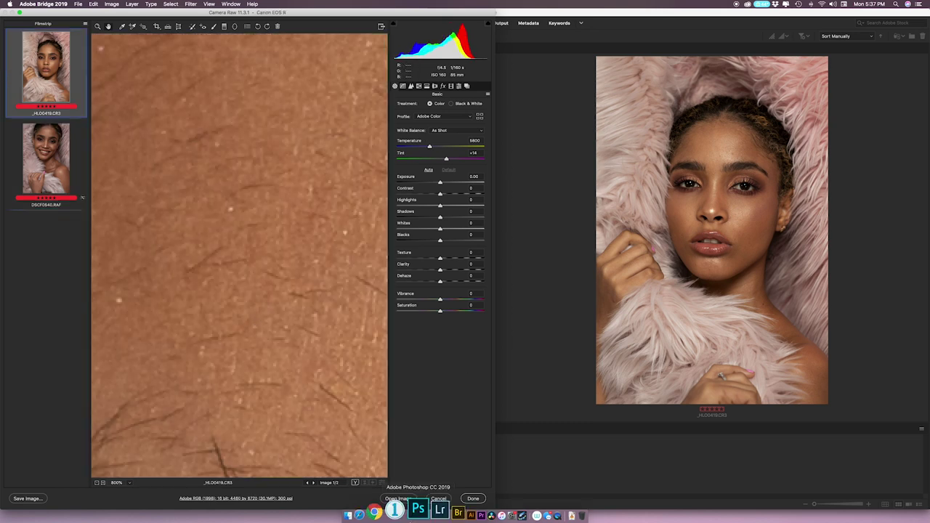
Switch to Capture One and widen its window so that the Canon and Fujifilm portraits stand side by side
{"action": "left_click", "coordinate": [403, 500]}
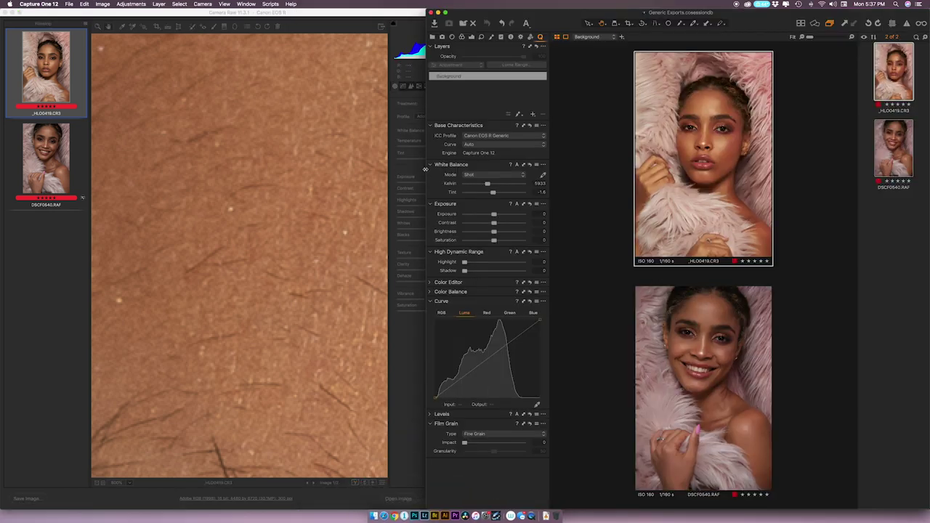
{"action": "left_click_drag", "start_coordinate": [424, 169], "coordinate": [278, 174]}
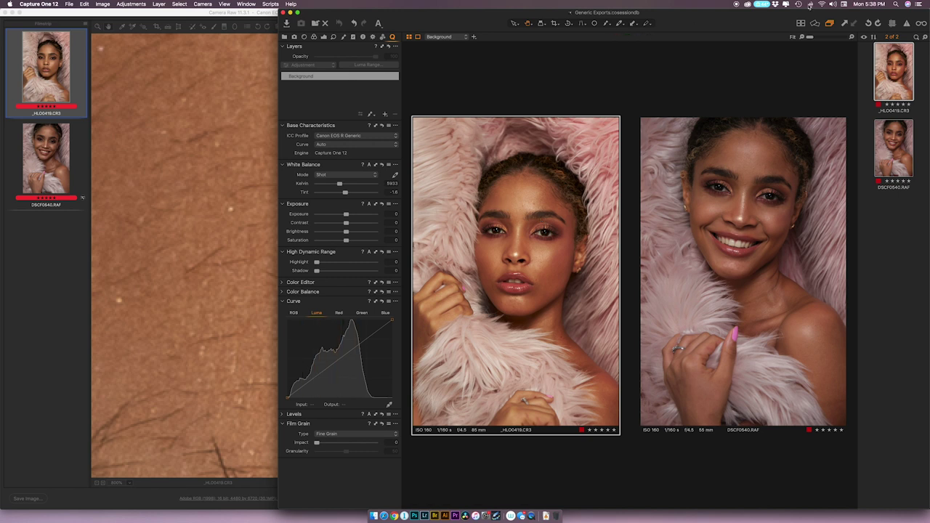
Magnify _HLO0419.CR3 to 400% in the comparison view and inspect the eye and the skin beneath it
{"action": "left_click", "coordinate": [809, 37]}
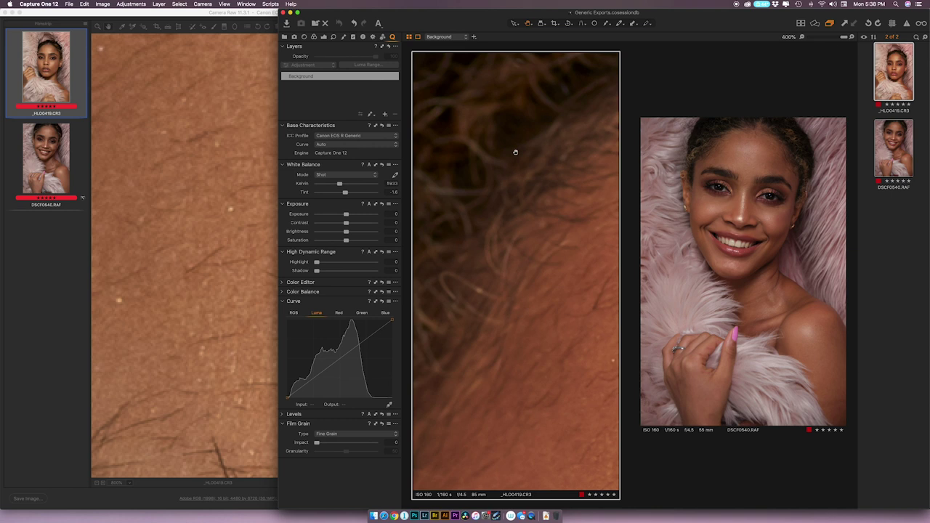
{"action": "left_click_drag", "start_coordinate": [541, 182], "coordinate": [458, 97]}
{"action": "left_click_drag", "start_coordinate": [538, 320], "coordinate": [488, 142]}
{"action": "left_click_drag", "start_coordinate": [552, 232], "coordinate": [509, 160]}
{"action": "left_click_drag", "start_coordinate": [552, 305], "coordinate": [545, 283]}
{"action": "left_click_drag", "start_coordinate": [534, 138], "coordinate": [520, 240]}
{"action": "left_click_drag", "start_coordinate": [512, 116], "coordinate": [492, 176]}
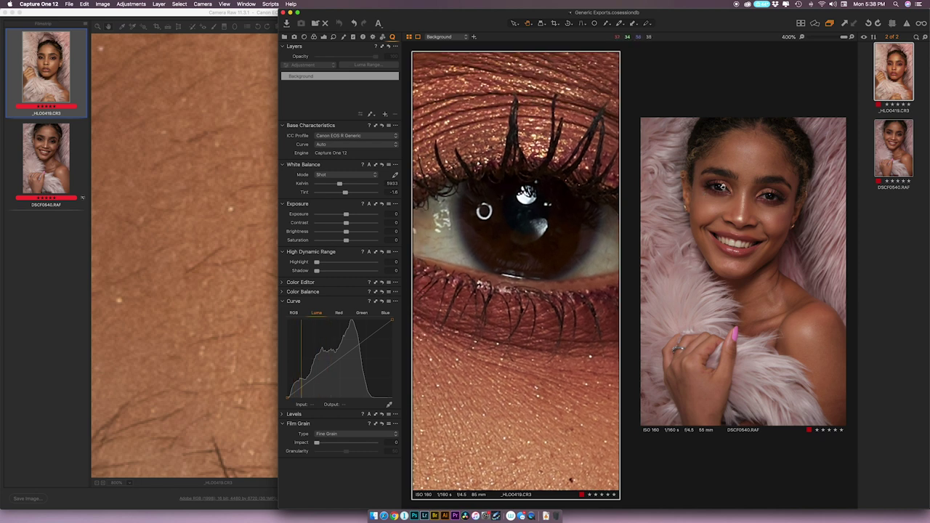
Magnify DSCF0540.RAF to 400% and frame its eye to match the view of _HLO0419.CR3
{"action": "left_click", "coordinate": [722, 187]}
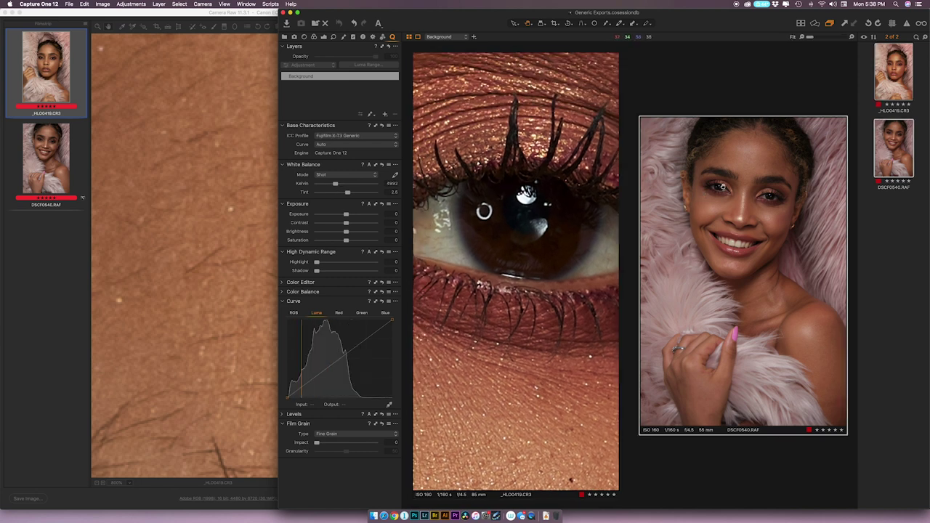
{"action": "left_click", "coordinate": [813, 38]}
{"action": "scroll", "coordinate": [687, 117], "scroll_direction": "down", "scroll_amount": 10}
{"action": "scroll", "coordinate": [687, 117], "scroll_direction": "up", "scroll_amount": 15}
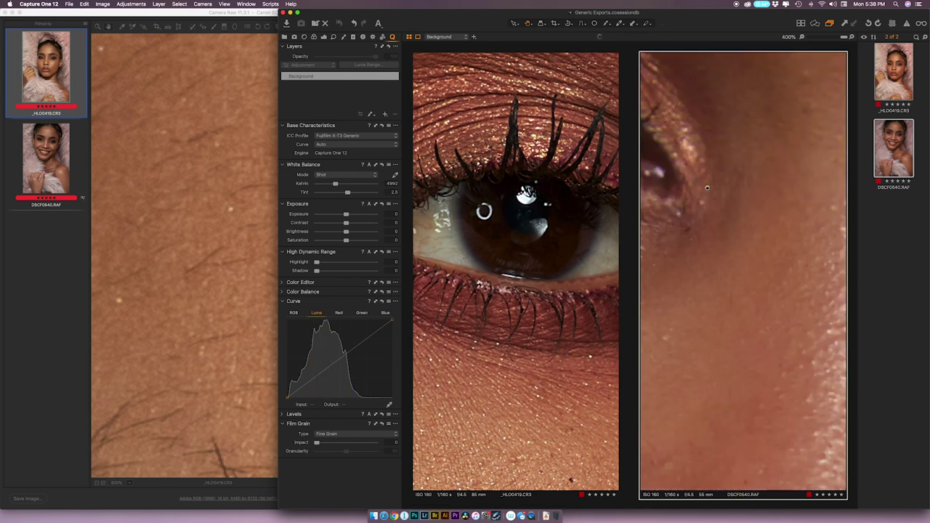
{"action": "scroll", "coordinate": [707, 188], "scroll_direction": "up", "scroll_amount": 10}
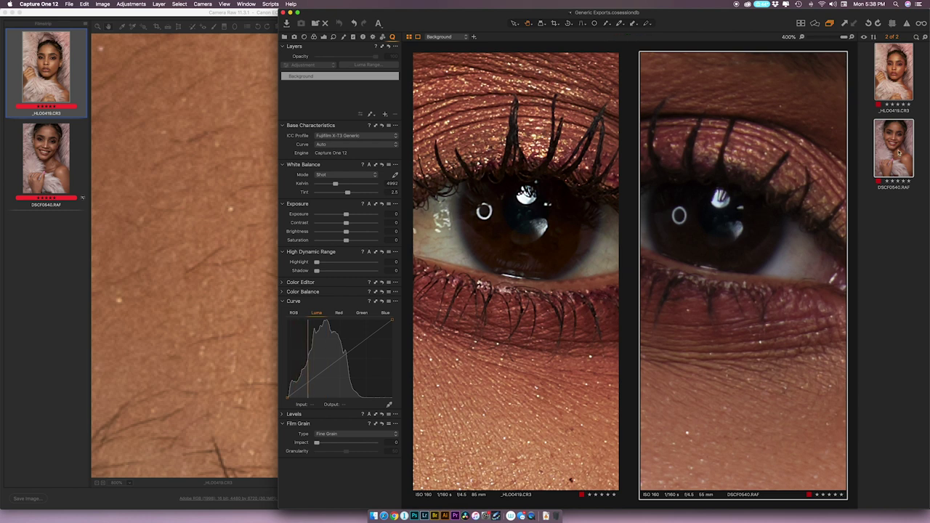
Display DSCF0540.RAF on its own at 400% and examine both eyes and the bridge of the nose
{"action": "left_click", "coordinate": [891, 122]}
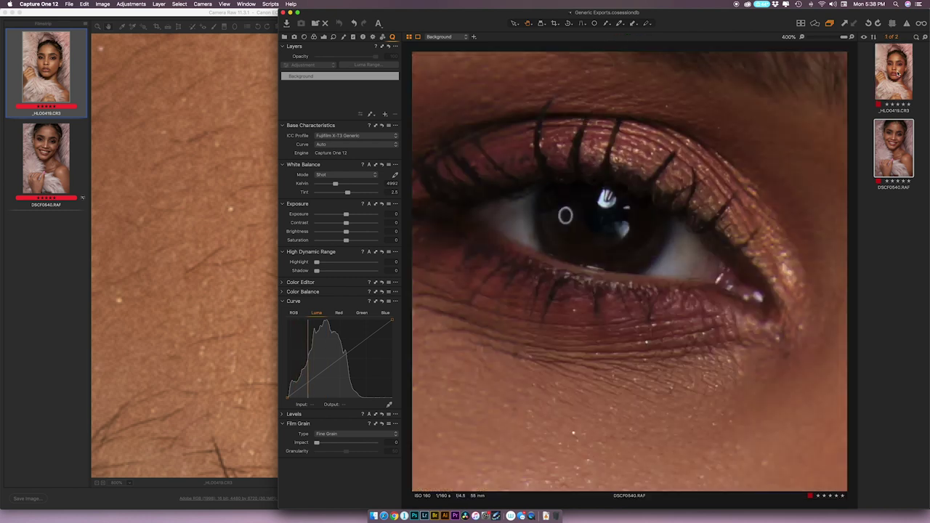
{"action": "scroll", "coordinate": [838, 162], "scroll_direction": "left", "scroll_amount": 5}
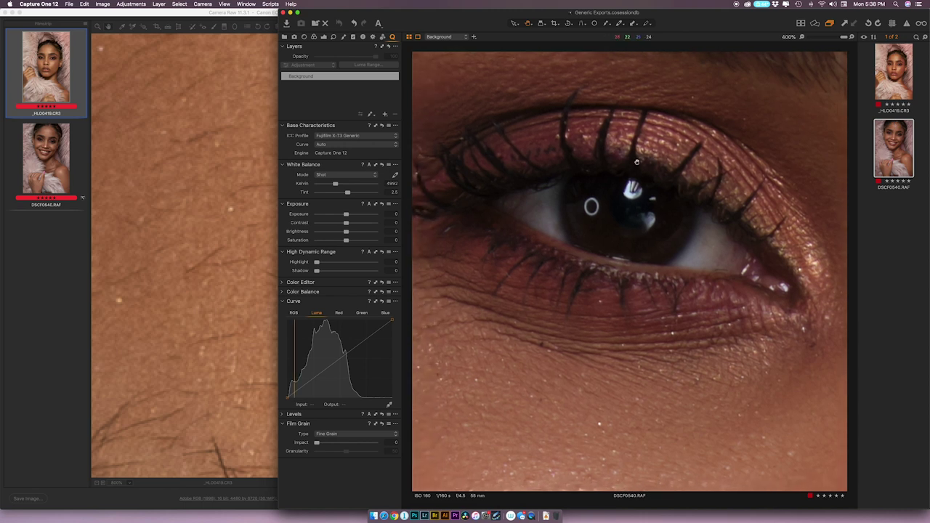
{"action": "scroll", "coordinate": [715, 188], "scroll_direction": "right", "scroll_amount": 10}
{"action": "scroll", "coordinate": [690, 190], "scroll_direction": "left", "scroll_amount": 10}
{"action": "scroll", "coordinate": [683, 191], "scroll_direction": "right", "scroll_amount": 4}
{"action": "scroll", "coordinate": [675, 185], "scroll_direction": "left", "scroll_amount": 14}
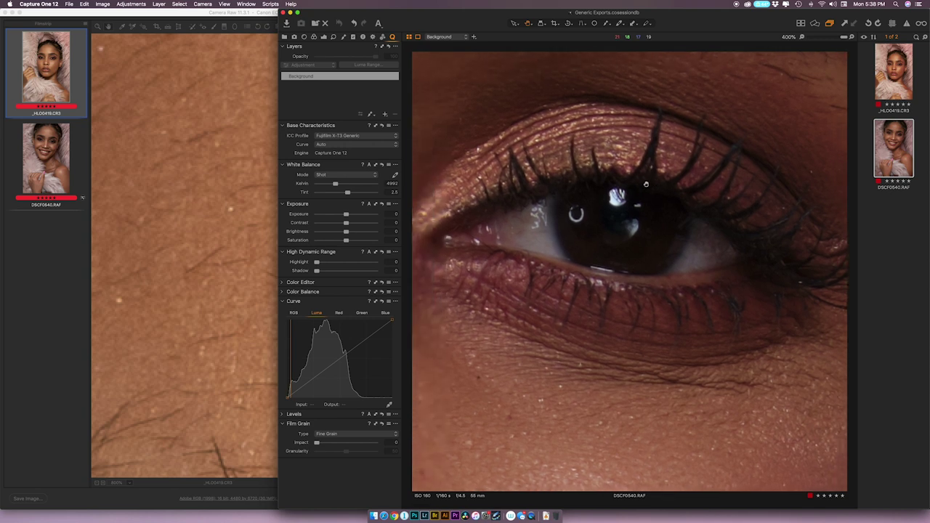
{"action": "scroll", "coordinate": [669, 177], "scroll_direction": "left", "scroll_amount": 20}
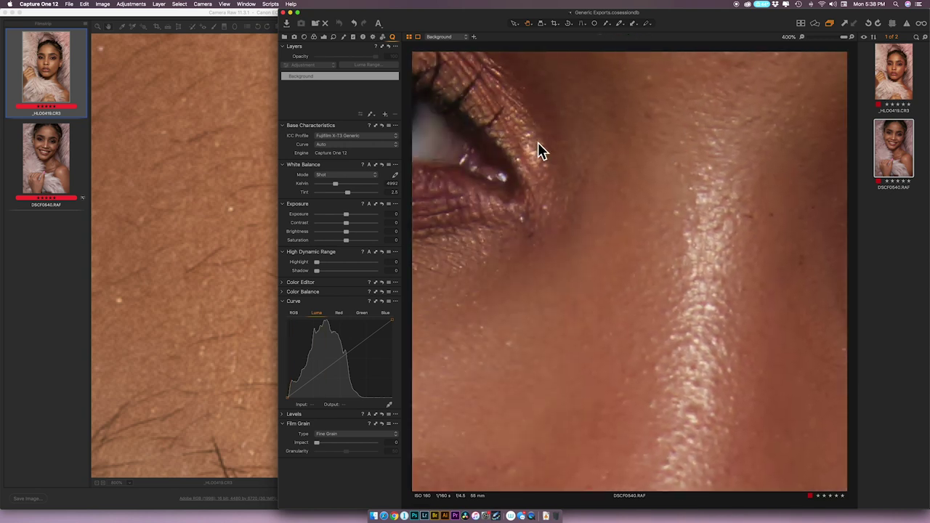
{"action": "scroll", "coordinate": [606, 162], "scroll_direction": "right", "scroll_amount": 3}
{"action": "scroll", "coordinate": [608, 160], "scroll_direction": "left", "scroll_amount": 15}
{"action": "scroll", "coordinate": [608, 152], "scroll_direction": "right", "scroll_amount": 8}
{"action": "scroll", "coordinate": [609, 150], "scroll_direction": "right", "scroll_amount": 3}
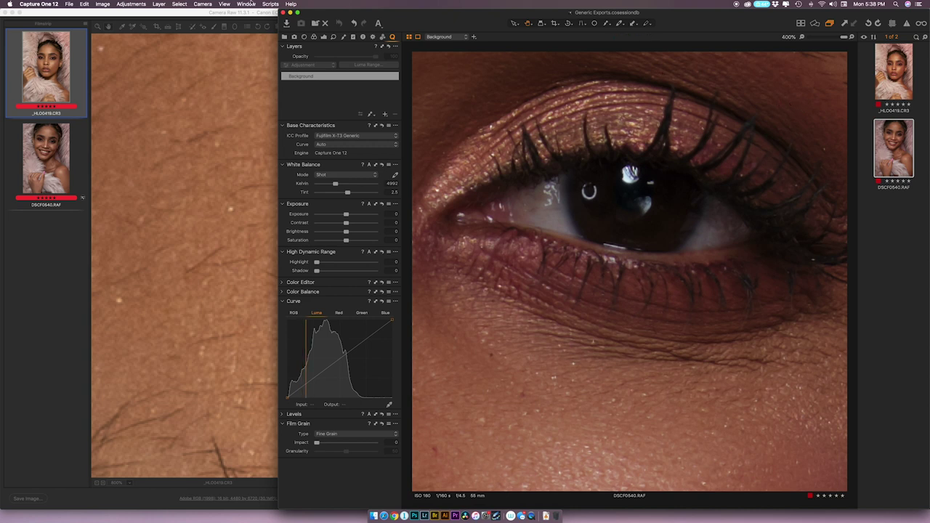
Switch to Camera Raw and view DSCF0540.RAF at 400%, framing the same eye as in Capture One
{"action": "left_click", "coordinate": [172, 12]}
{"action": "key", "text": "Down"}
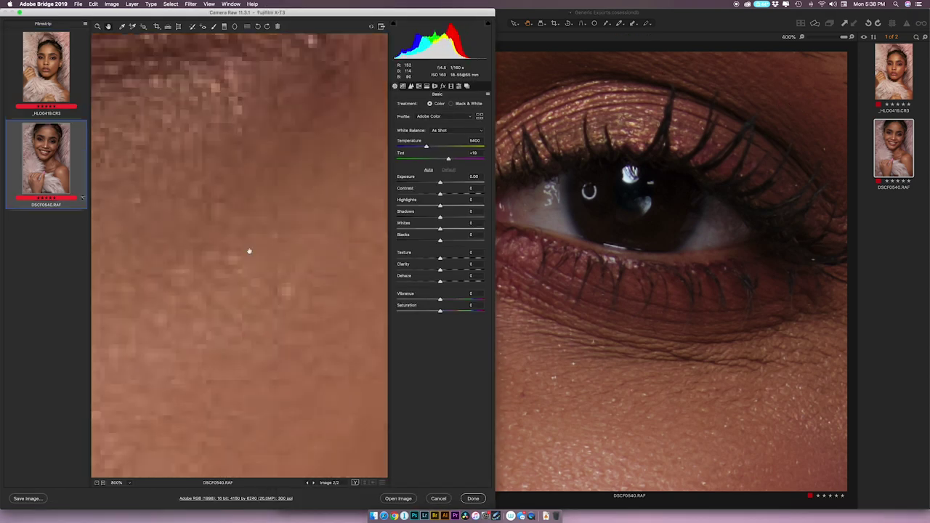
{"action": "left_click", "coordinate": [116, 483]}
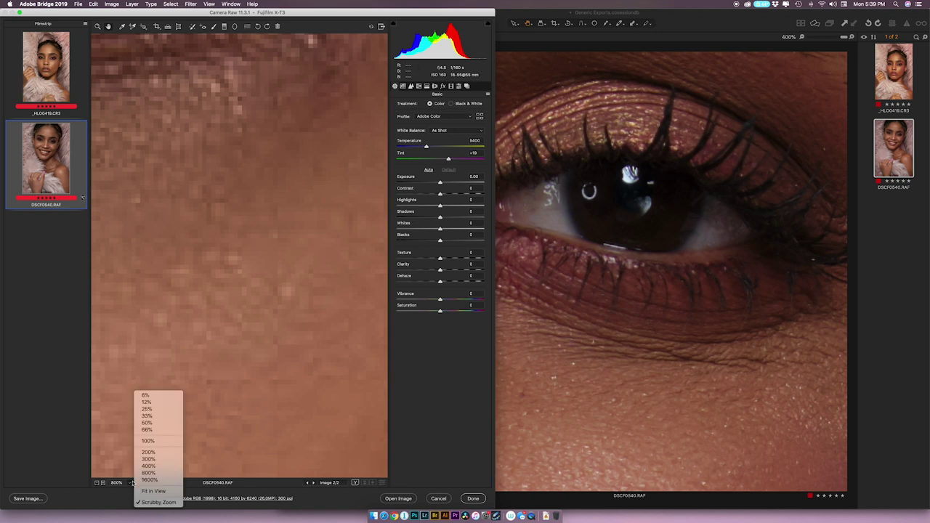
{"action": "left_click", "coordinate": [156, 466]}
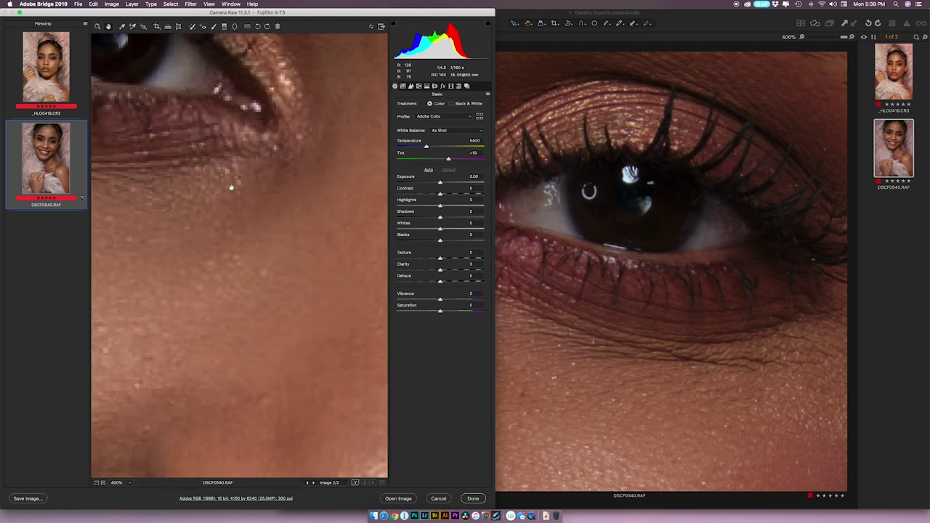
{"action": "scroll", "coordinate": [193, 212], "scroll_direction": "up", "scroll_amount": 5}
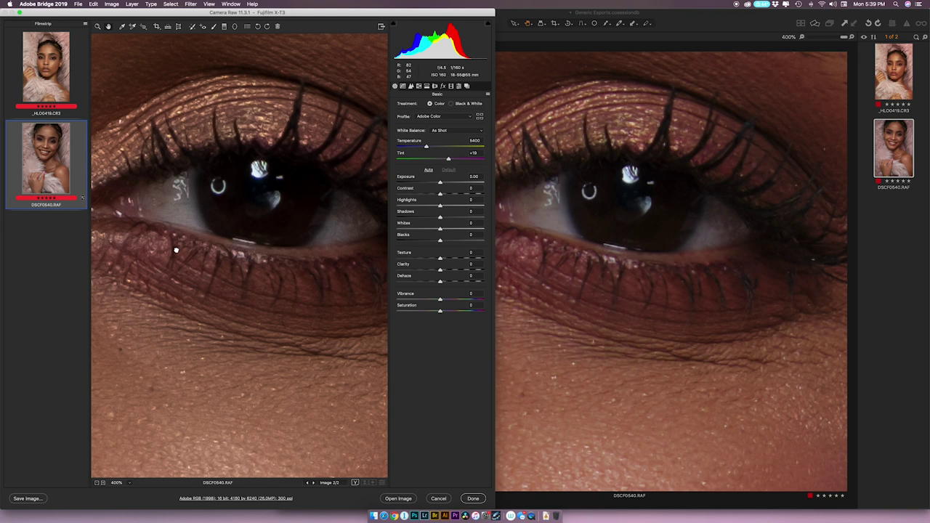
{"action": "left_click_drag", "start_coordinate": [174, 249], "coordinate": [153, 254]}
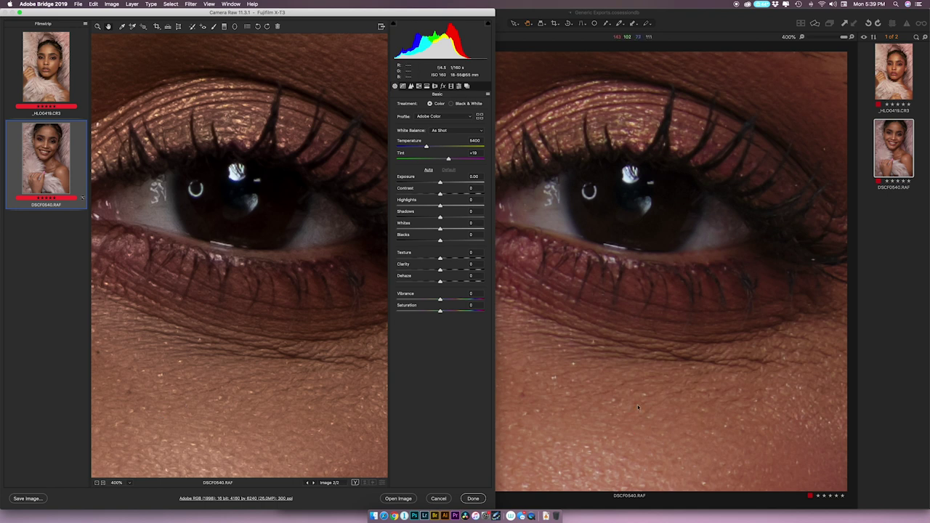
Switch to Capture One and narrow its window to compare the DSCF0540.RAF eye with the Camera Raw rendering, then clear the image selection
{"action": "left_click", "coordinate": [524, 15]}
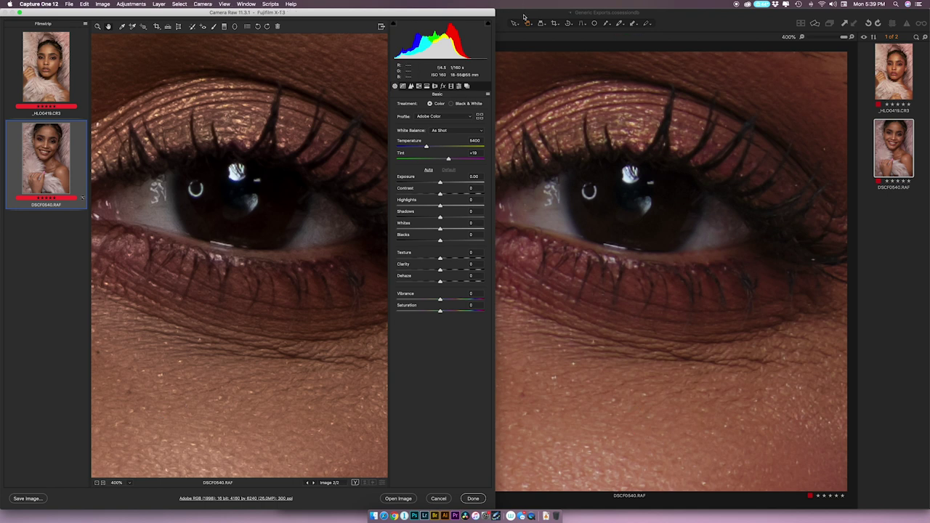
{"action": "mouse_move", "coordinate": [384, 146]}
{"action": "left_mouse_down"}
{"action": "mouse_move", "coordinate": [400, 146]}
{"action": "mouse_move", "coordinate": [384, 148]}
{"action": "left_mouse_up"}
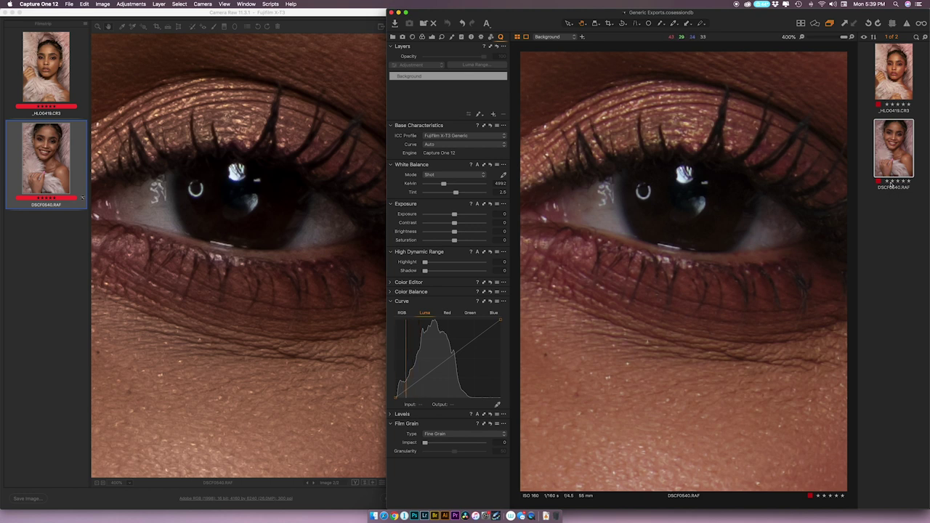
{"action": "left_click", "coordinate": [924, 155]}
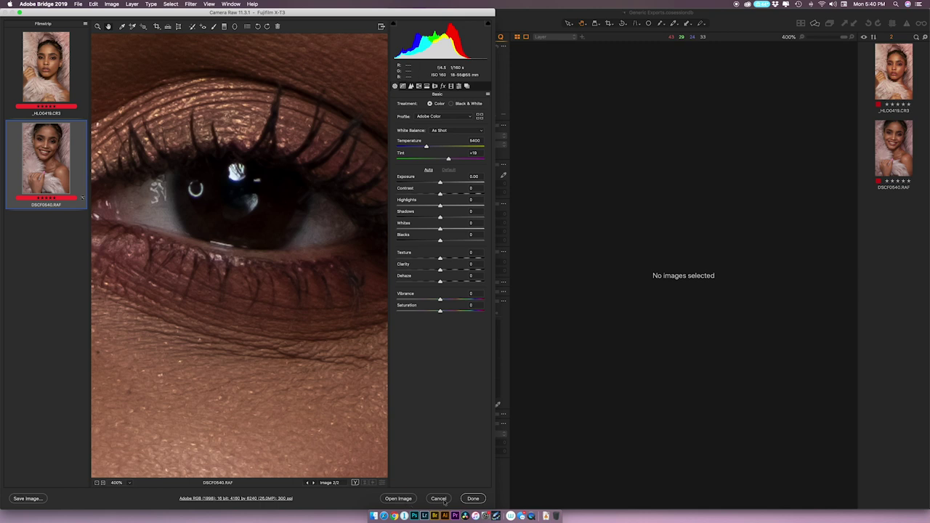
Open DSCF0540.RAF from Camera Raw in Photoshop and inspect the eye at up to about 474%, ending with the whole portrait in view
{"action": "left_click", "coordinate": [407, 500]}
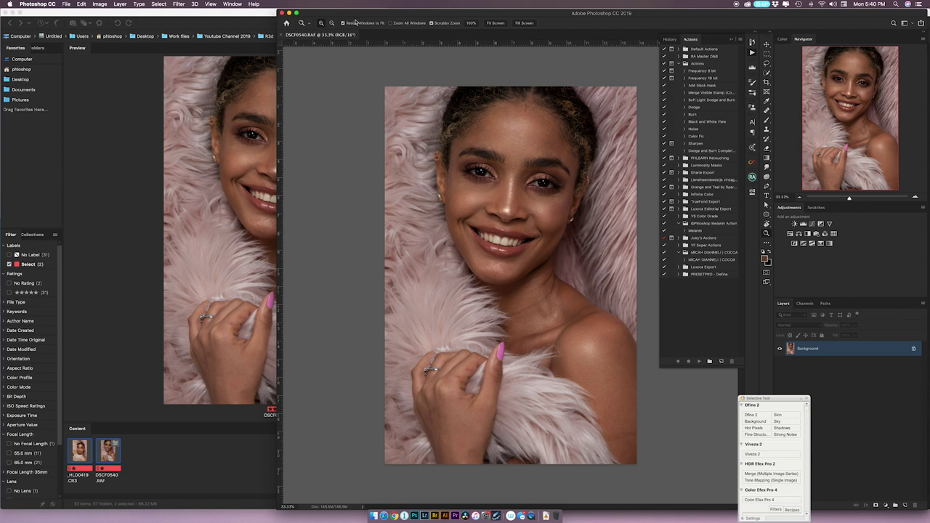
{"action": "left_click_drag", "start_coordinate": [534, 187], "coordinate": [632, 186]}
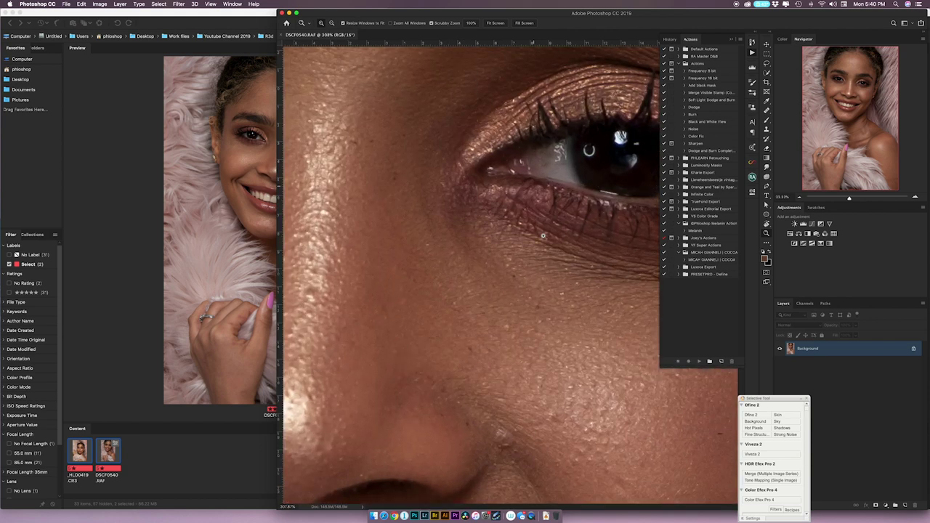
{"action": "scroll", "coordinate": [534, 247], "scroll_direction": "right", "scroll_amount": 10}
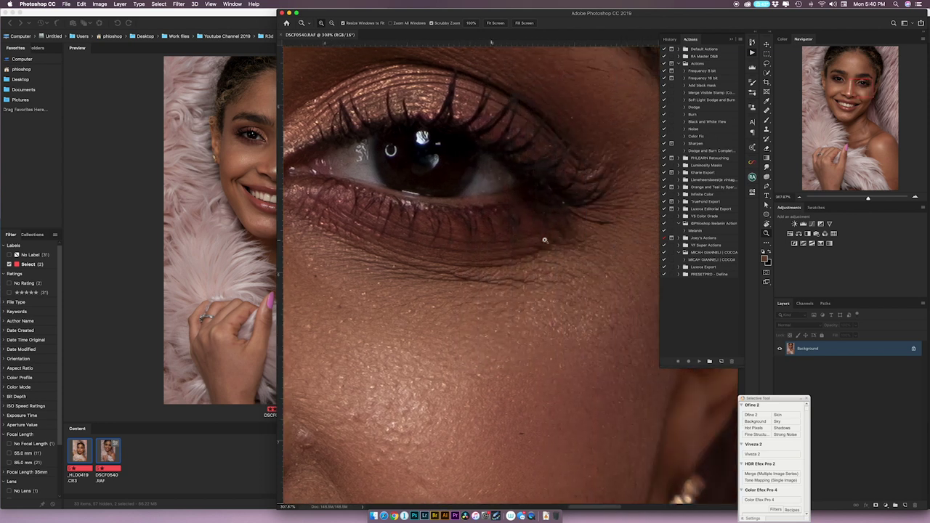
{"action": "scroll", "coordinate": [508, 197], "scroll_direction": "up", "scroll_amount": 6}
{"action": "scroll", "coordinate": [480, 189], "scroll_direction": "down", "scroll_amount": 3}
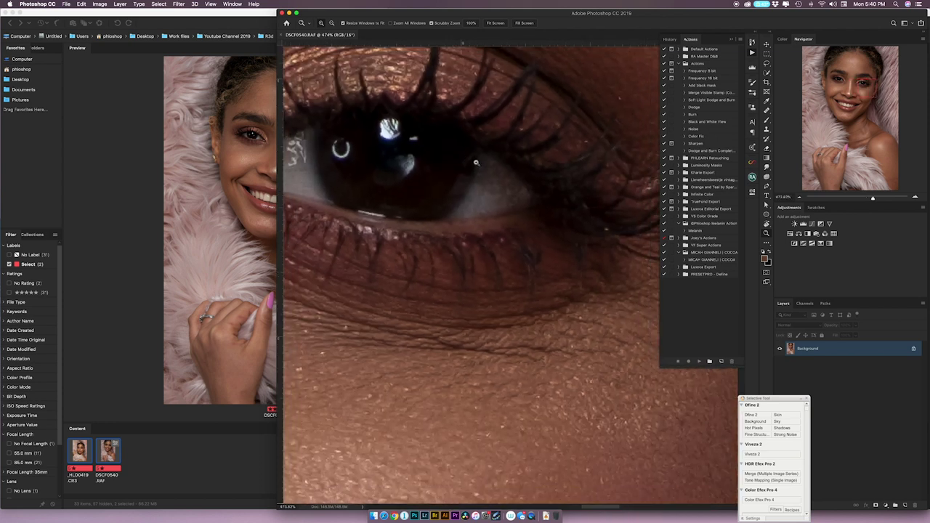
{"action": "scroll", "coordinate": [456, 214], "scroll_direction": "down", "scroll_amount": 8}
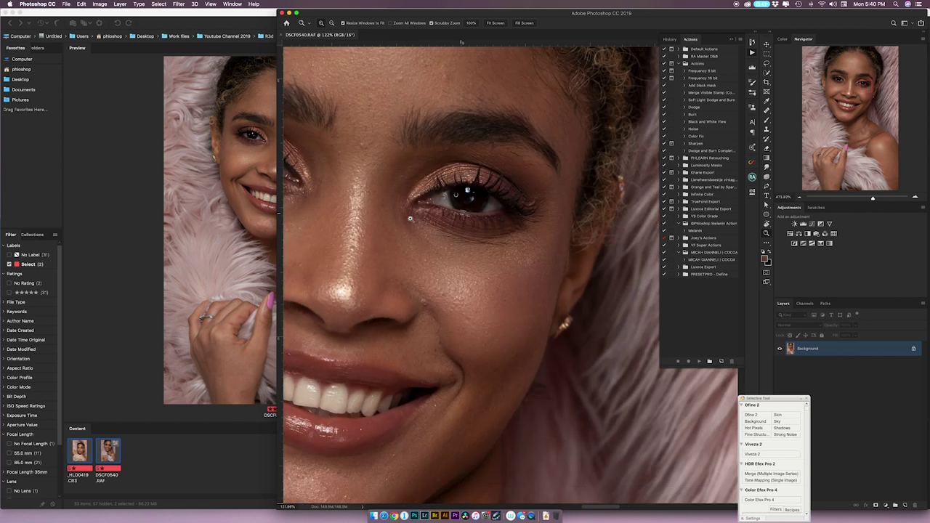
{"action": "scroll", "coordinate": [387, 223], "scroll_direction": "down", "scroll_amount": 5}
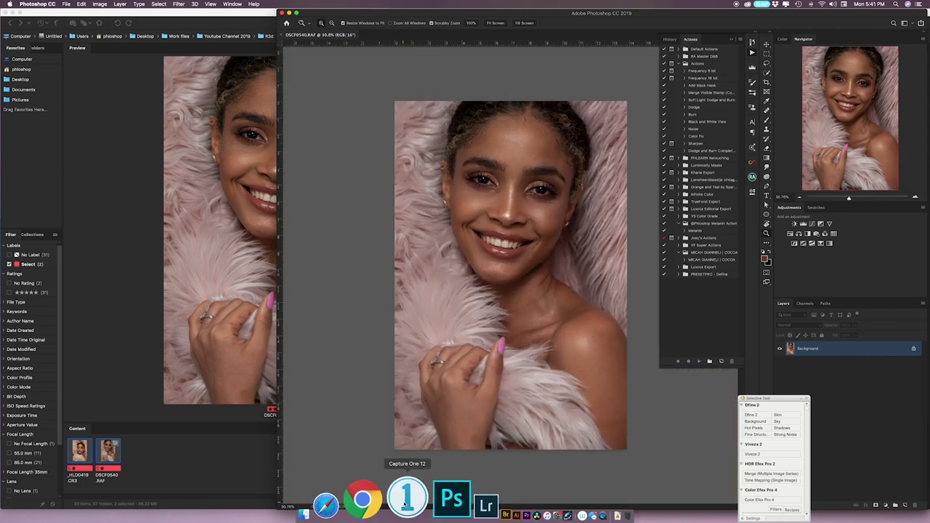
Switch to Capture One and send DSCF0540.RAF to Photoshop for editing as an uncompressed 16-bit TIFF in Adobe RGB (1998) at 300 px/in
{"action": "left_click", "coordinate": [408, 502]}
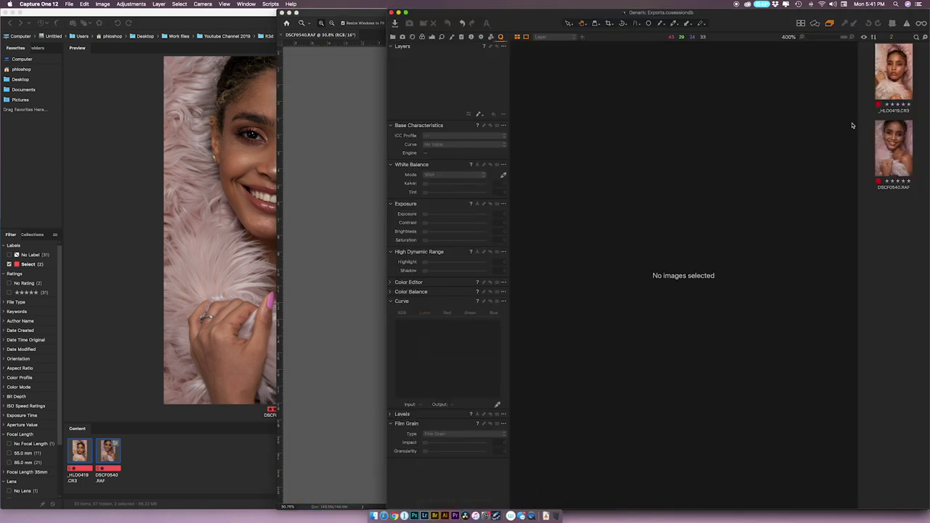
{"action": "left_click", "coordinate": [896, 153]}
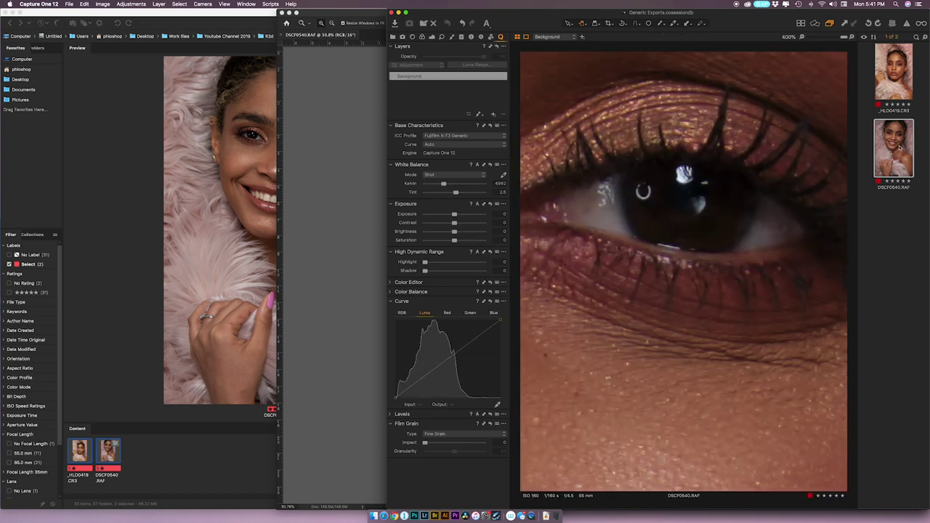
{"action": "right_click", "coordinate": [900, 148]}
{"action": "mouse_move", "coordinate": [829, 222]}
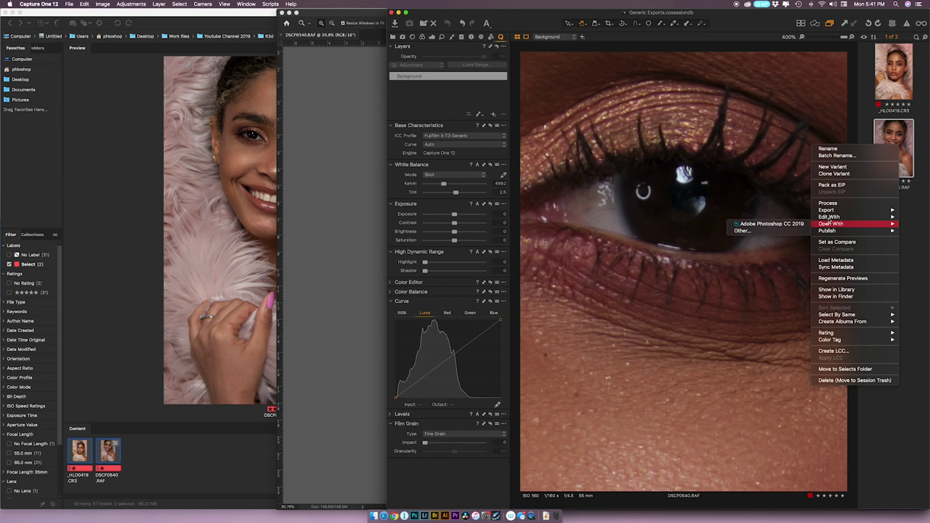
{"action": "left_click", "coordinate": [756, 218]}
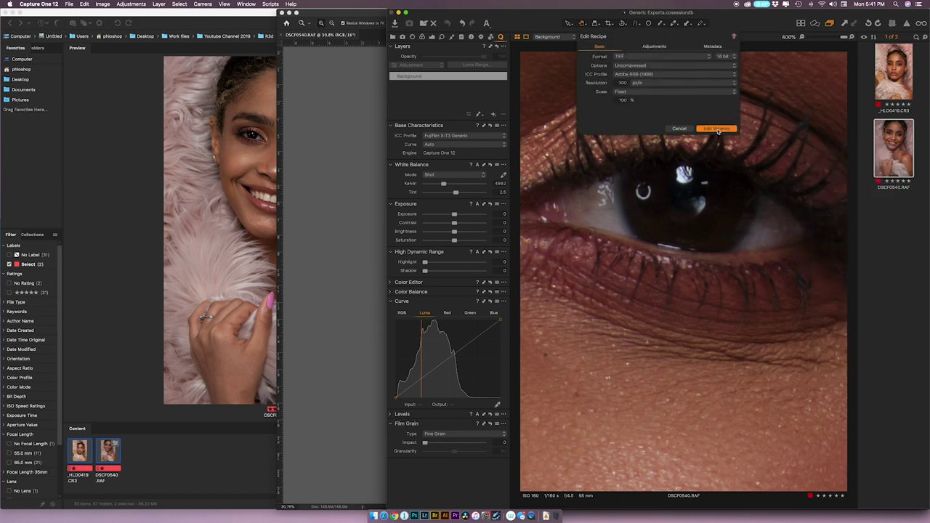
{"action": "left_click", "coordinate": [717, 130]}
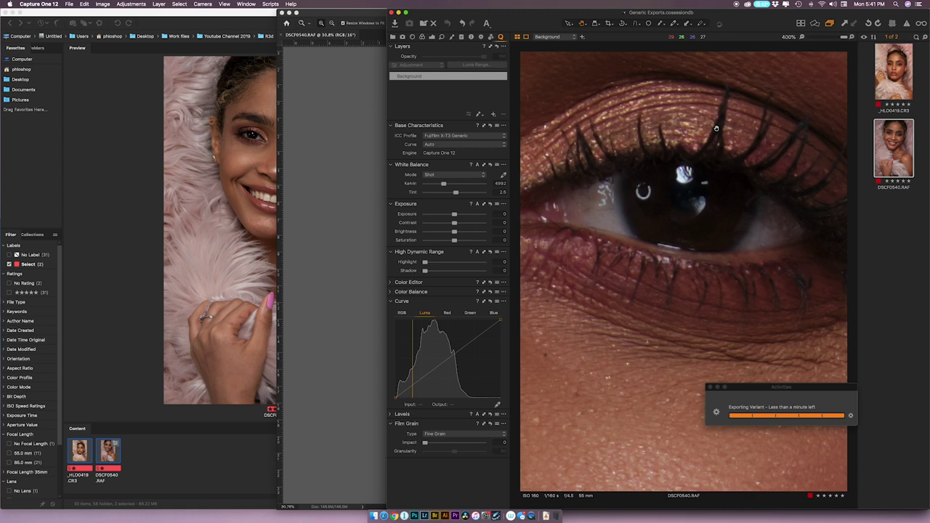
Magnify the DSCF0540.RAF document to about 241% on the eye and float it in its own window beside the TIFF version
{"action": "scroll", "coordinate": [572, 181], "scroll_direction": "up", "scroll_amount": 5}
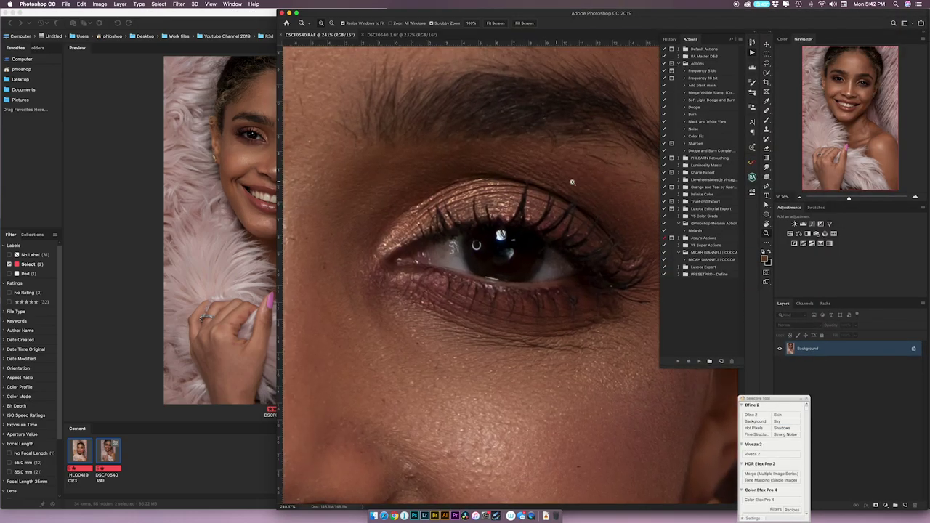
{"action": "scroll", "coordinate": [507, 182], "scroll_direction": "right", "scroll_amount": 5}
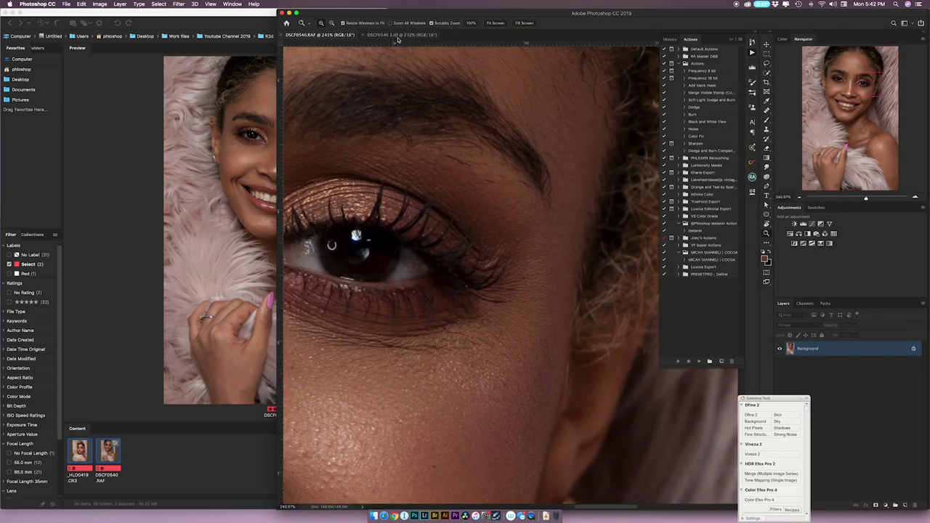
{"action": "left_click_drag", "start_coordinate": [331, 38], "coordinate": [69, 10]}
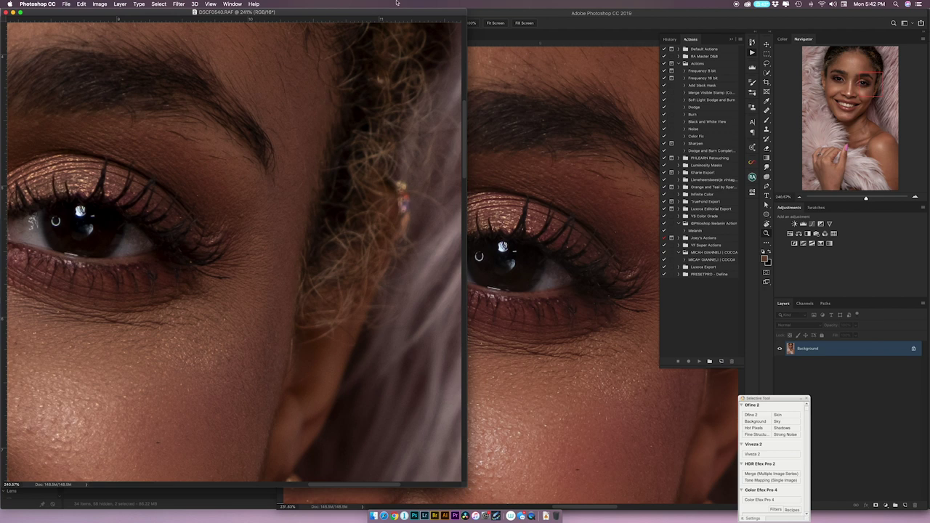
{"action": "left_click", "coordinate": [511, 18]}
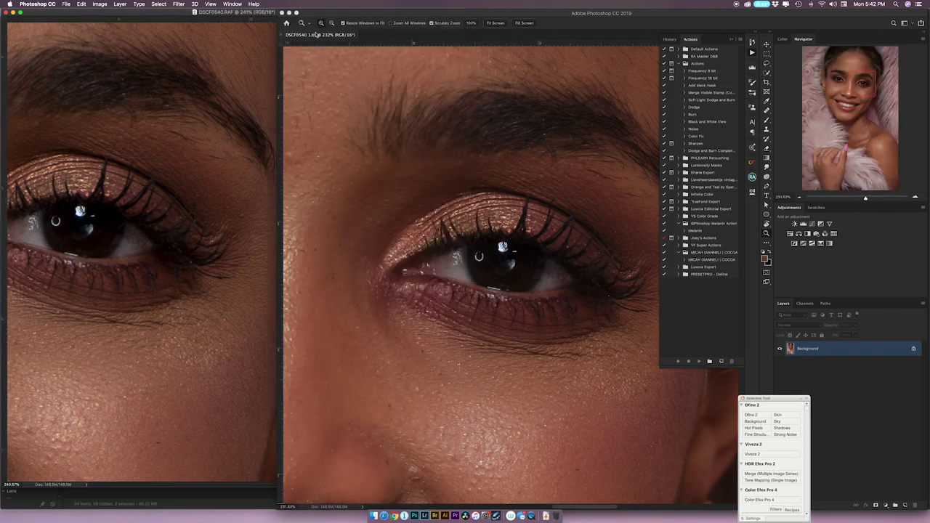
Place the DSCF0540 RAF and TIFF windows side by side and compare the eye and under-eye skin at about 440% and 640%
{"action": "left_click", "coordinate": [296, 12]}
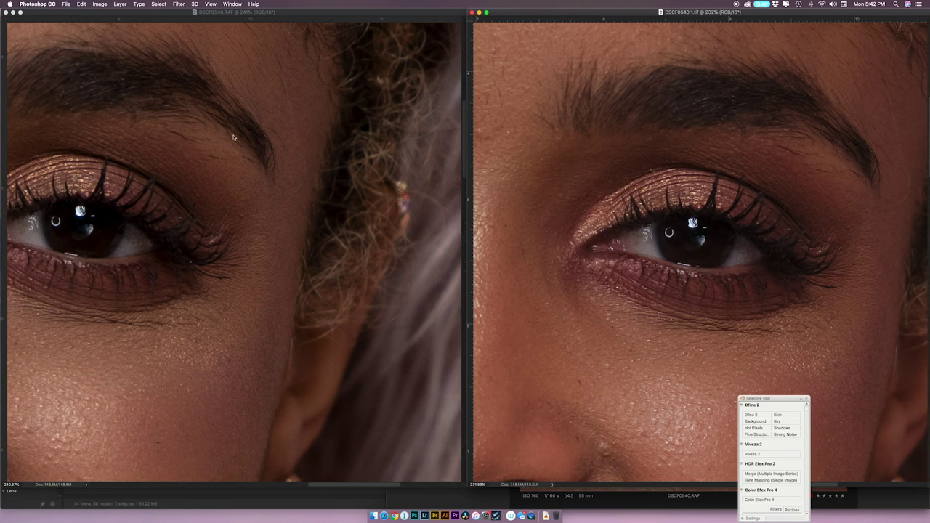
{"action": "scroll", "coordinate": [153, 207], "scroll_direction": "left", "scroll_amount": 5}
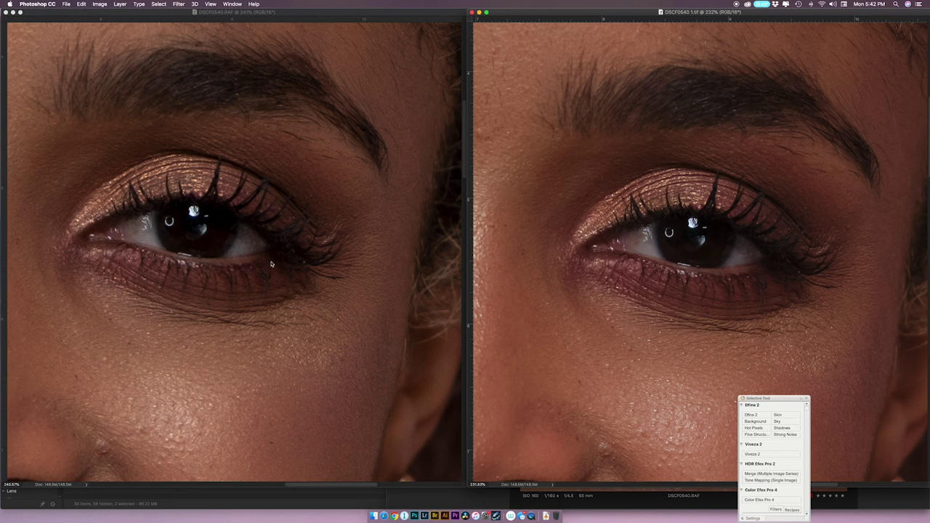
{"action": "left_click", "coordinate": [230, 243]}
{"action": "left_click_drag", "start_coordinate": [207, 225], "coordinate": [240, 221]}
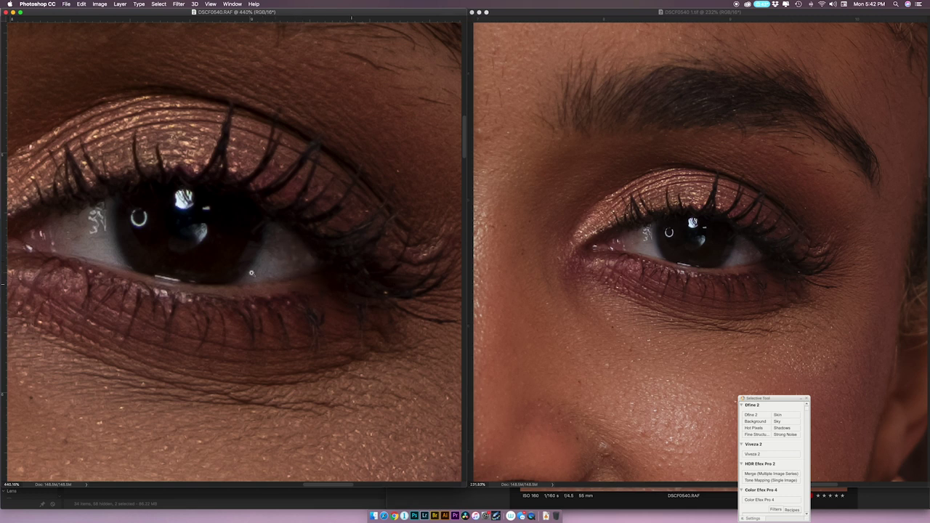
{"action": "left_click_drag", "start_coordinate": [763, 255], "coordinate": [778, 253]}
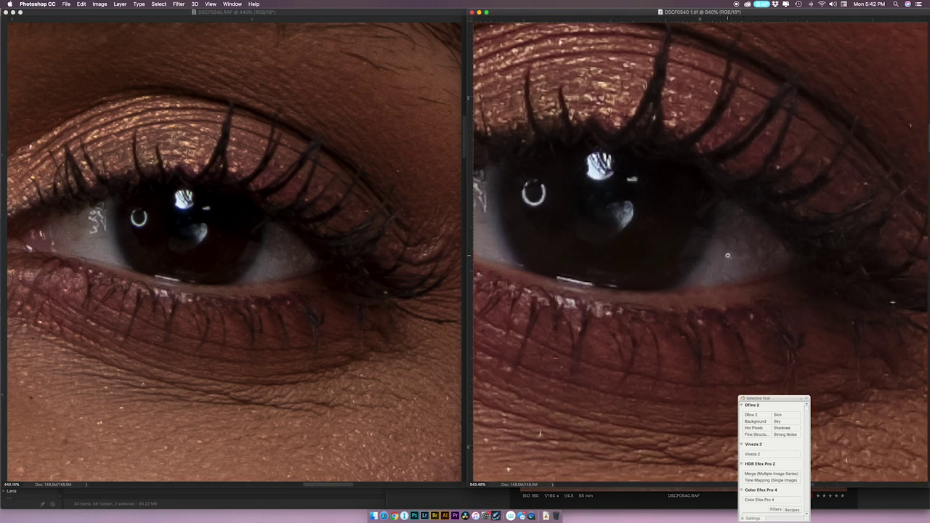
{"action": "scroll", "coordinate": [788, 285], "scroll_direction": "down", "scroll_amount": 5}
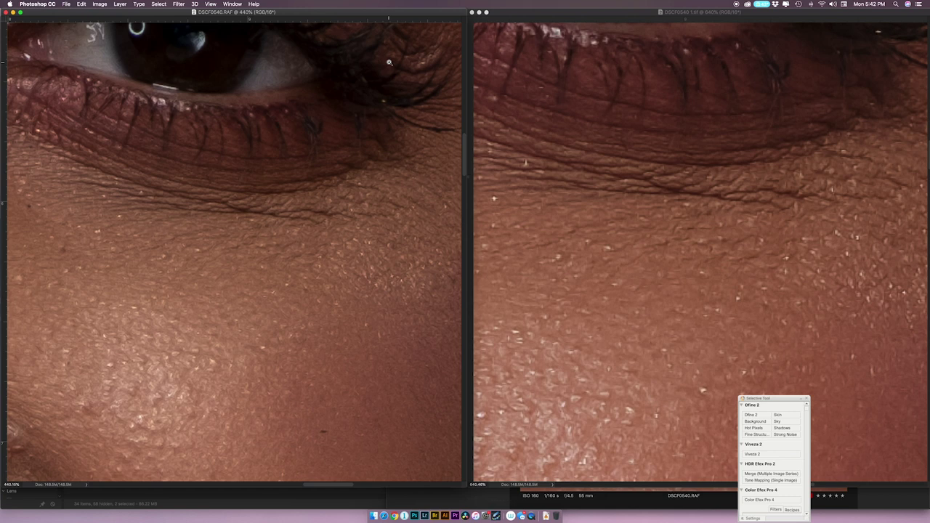
Close the DSCF0540.RAF document without saving its changes
{"action": "left_click", "coordinate": [7, 12]}
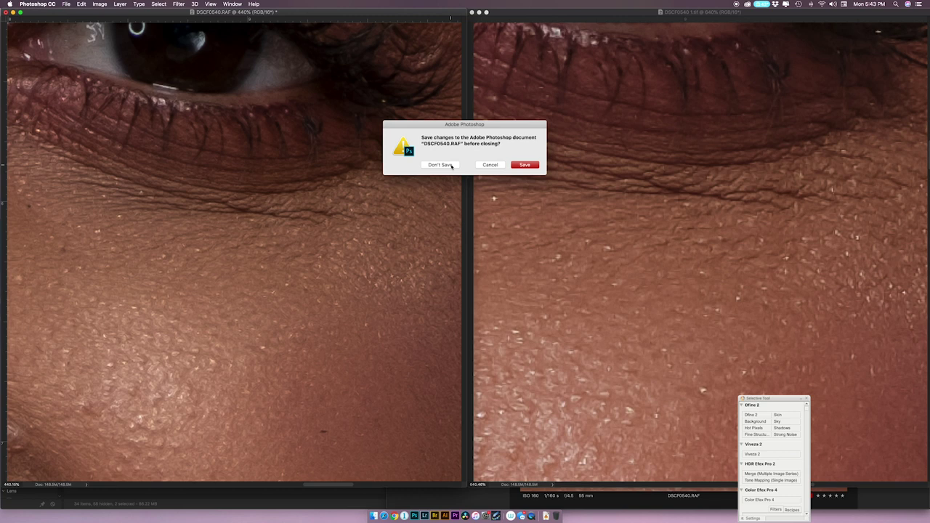
{"action": "left_click", "coordinate": [452, 165]}
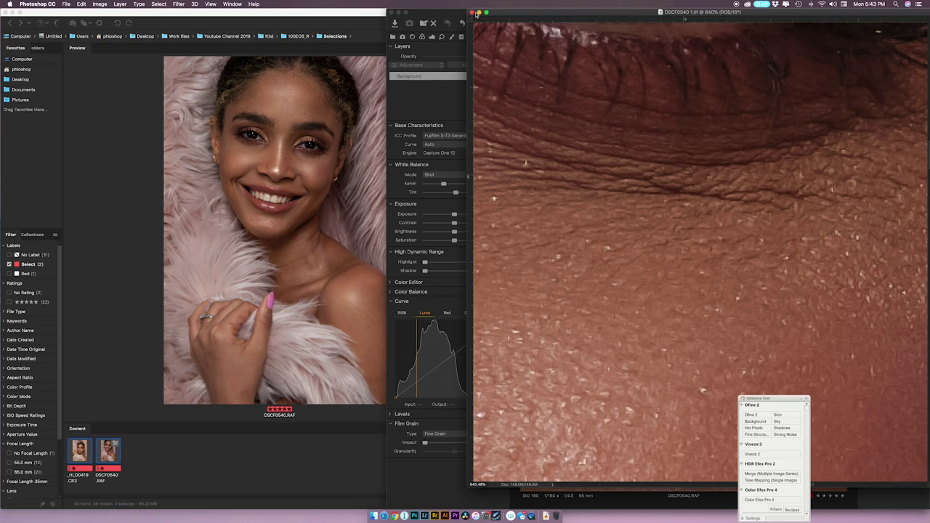